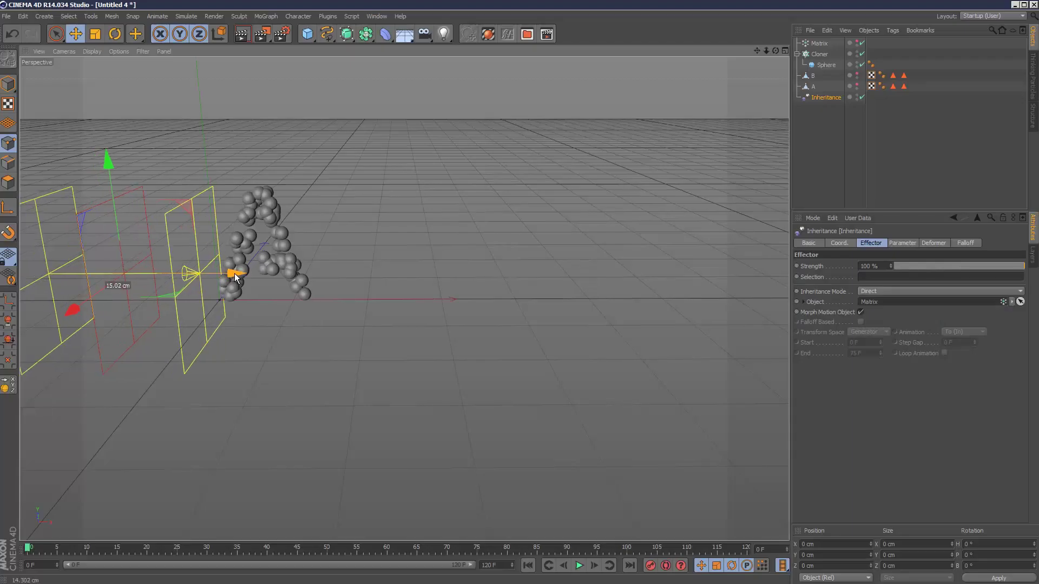
Shift the Inheritance effector's falloff along the X axis across the sphere-built letter A to preview the morph
drag(234, 280, 261, 294)
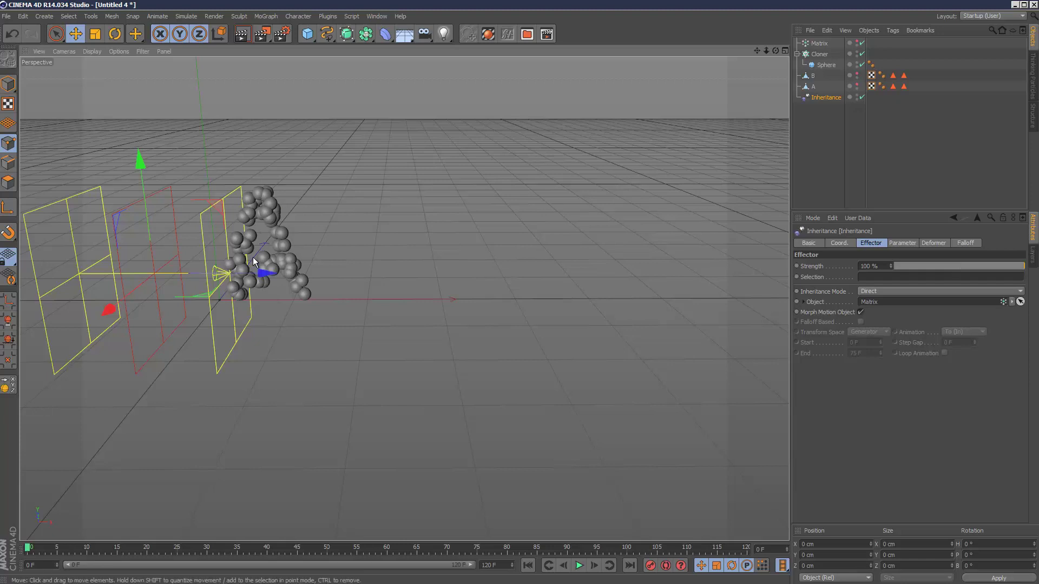
mouse_move(267, 272)
mouse_down()
mouse_move(288, 275)
mouse_move(265, 276)
mouse_up()
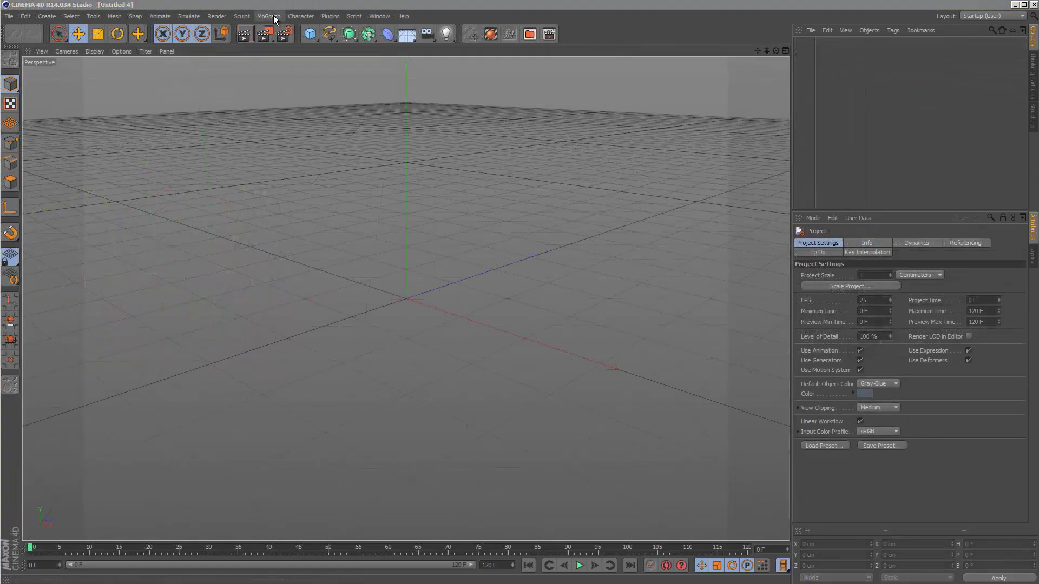
Add a MoText object, rename it A and set its text to "A"
click(275, 18)
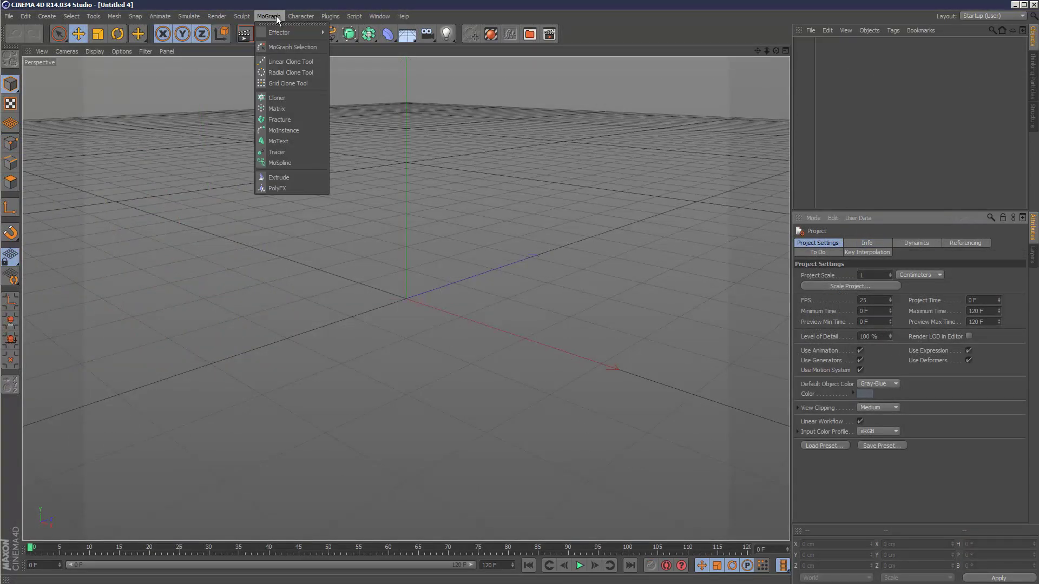
click(293, 141)
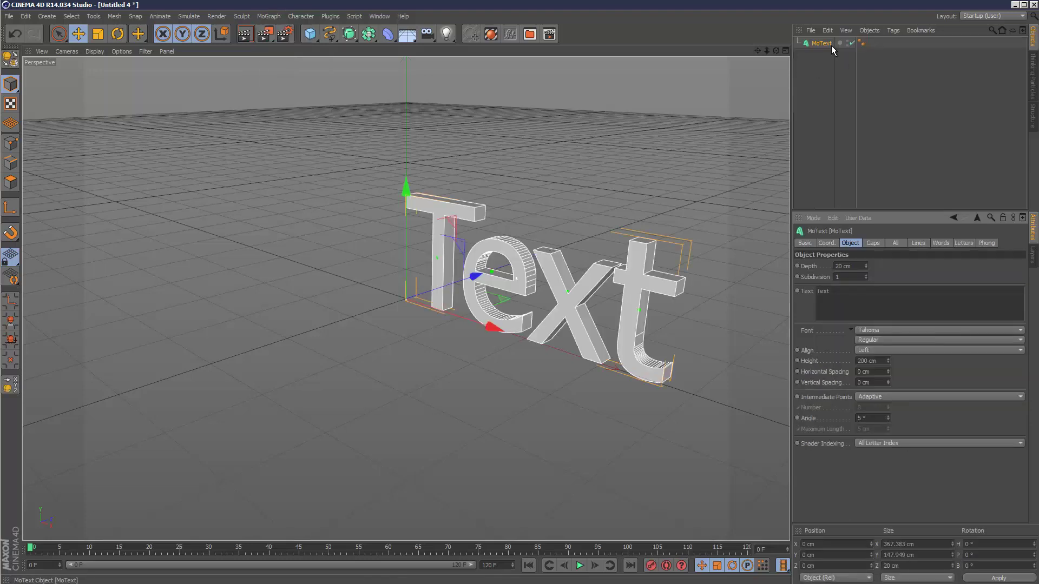
double_click(823, 44)
text(A)
key(Return)
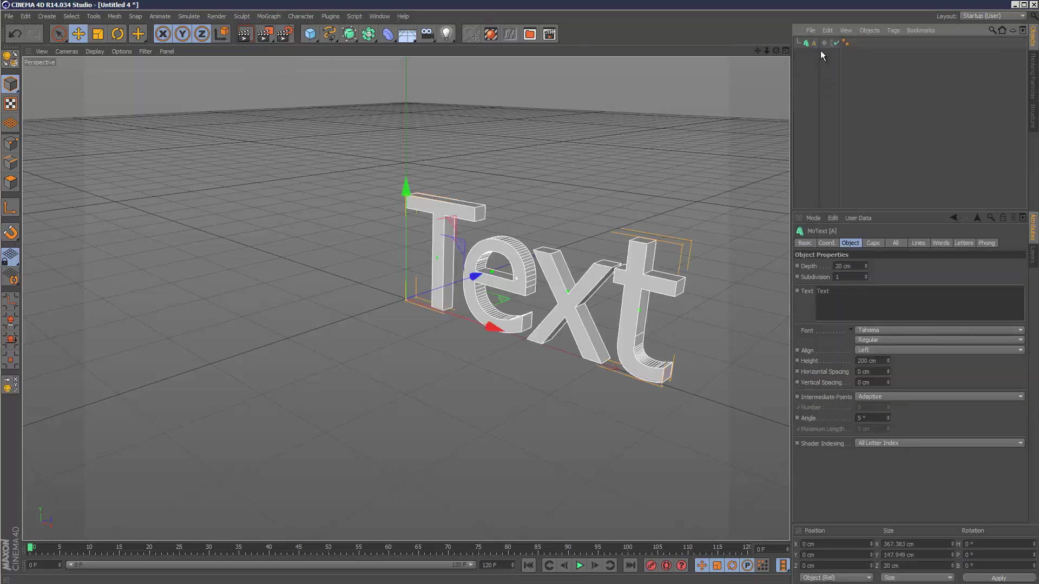
double_click(844, 292)
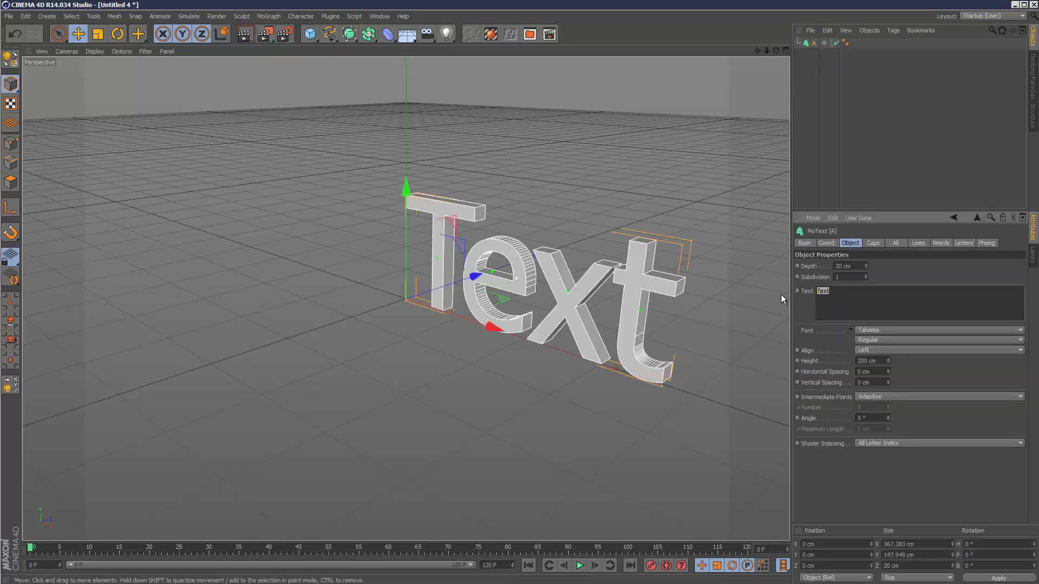
text(A)
click(882, 190)
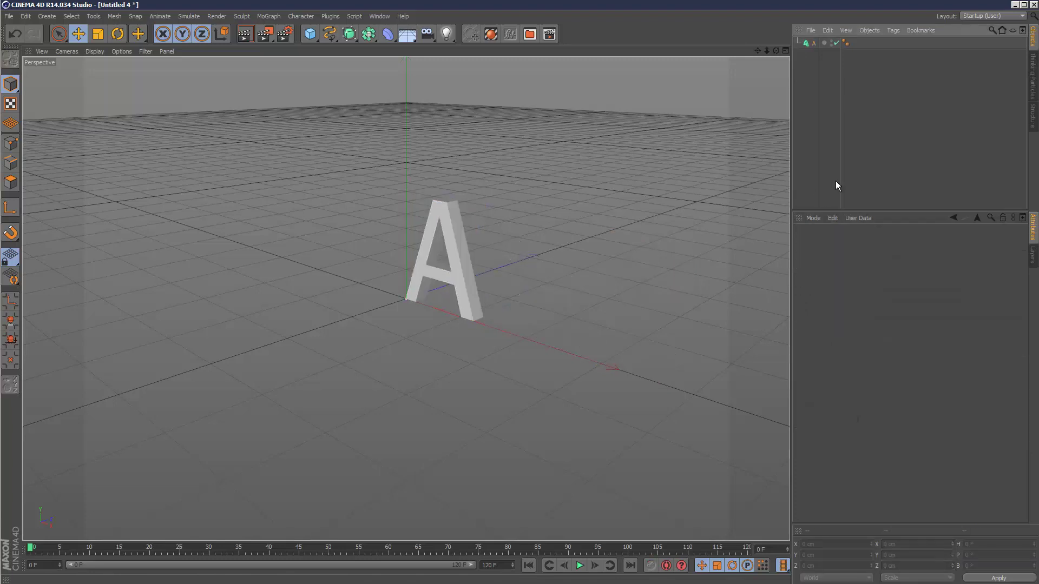
Make the MoText object A editable and expand every level of its hierarchy
click(813, 44)
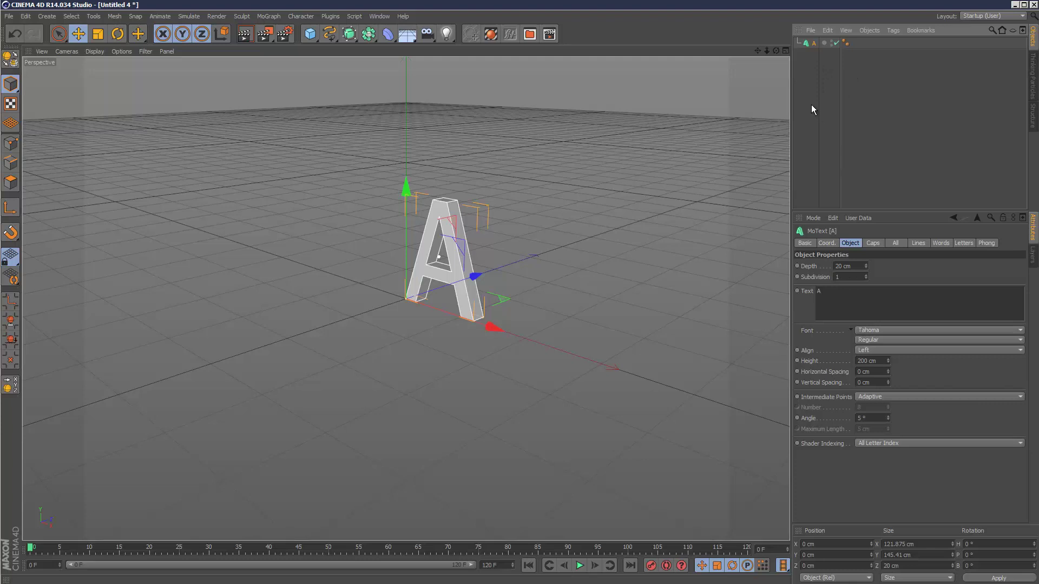
click(807, 60)
click(814, 44)
key(c)
click(797, 43)
click(803, 54)
click(809, 65)
click(814, 75)
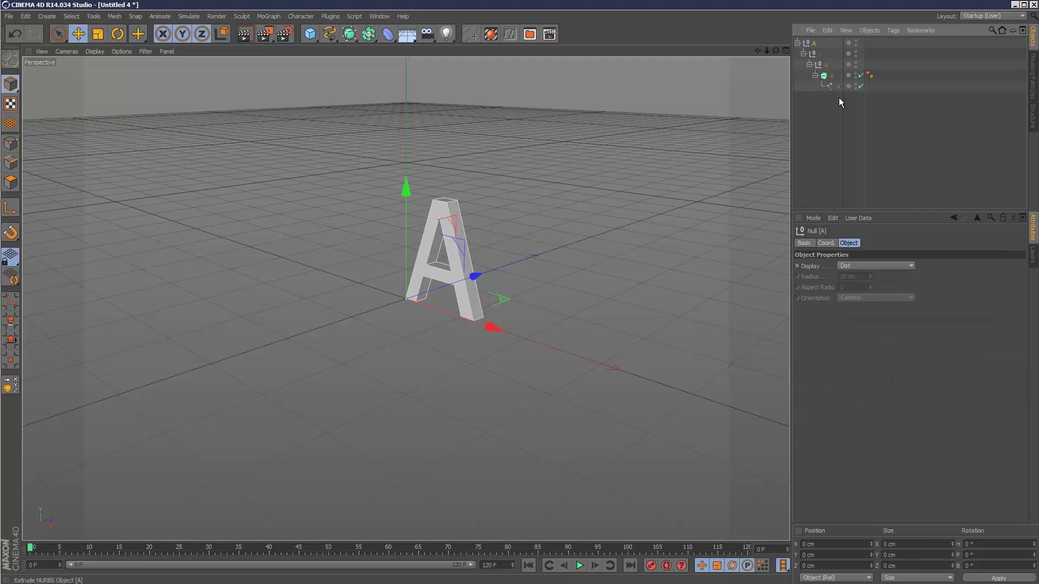
Convert the Extrude NURBS and its child spline inside the letter A hierarchy to editable polygons
click(832, 75)
ctrl+click(839, 87)
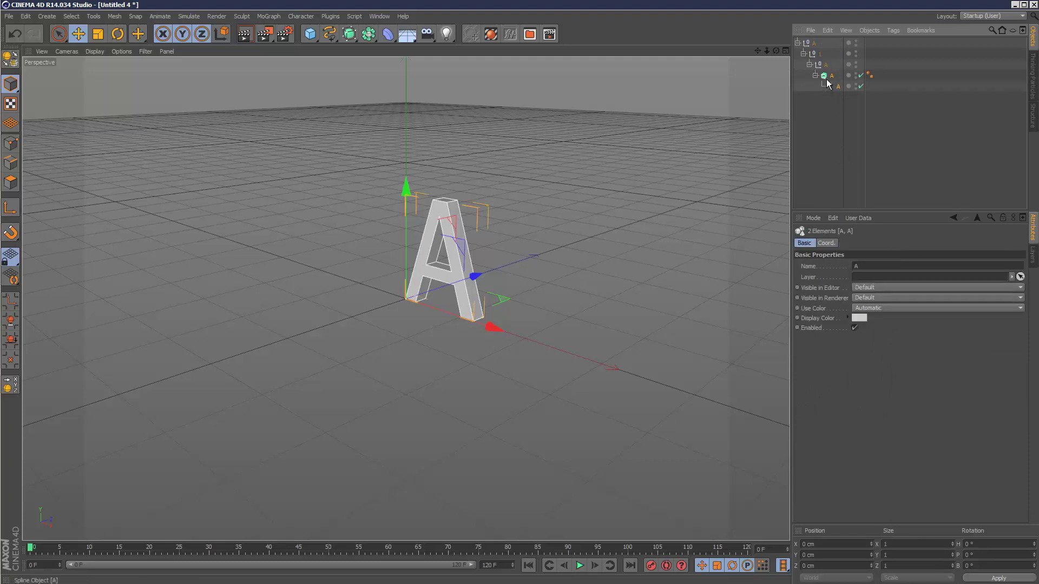
key(c)
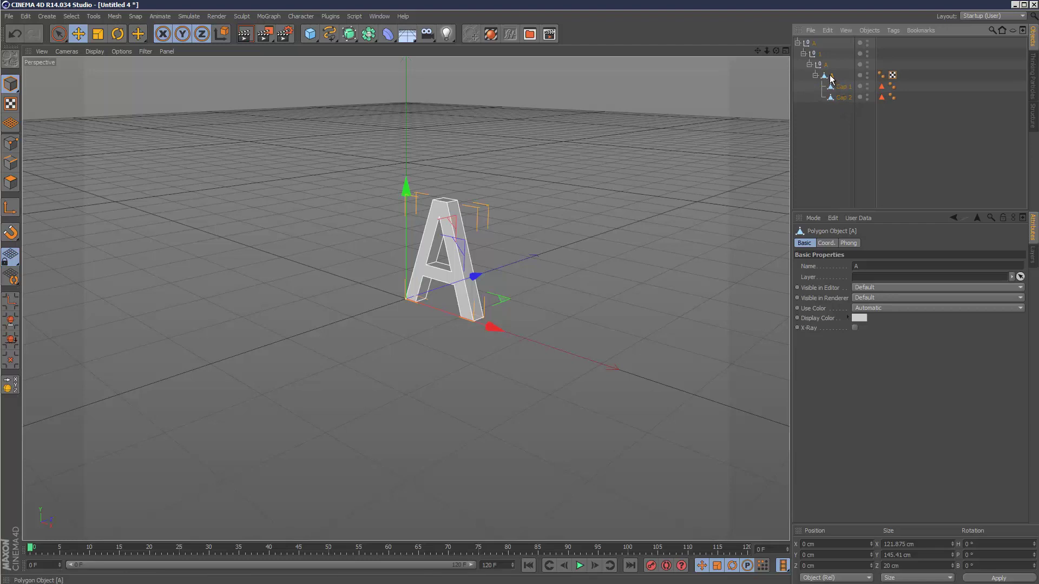
Merge the letter A body with Cap 1 and Cap 2 using Connect Objects + Delete, and delete the leftover nulls
shift+click(843, 99)
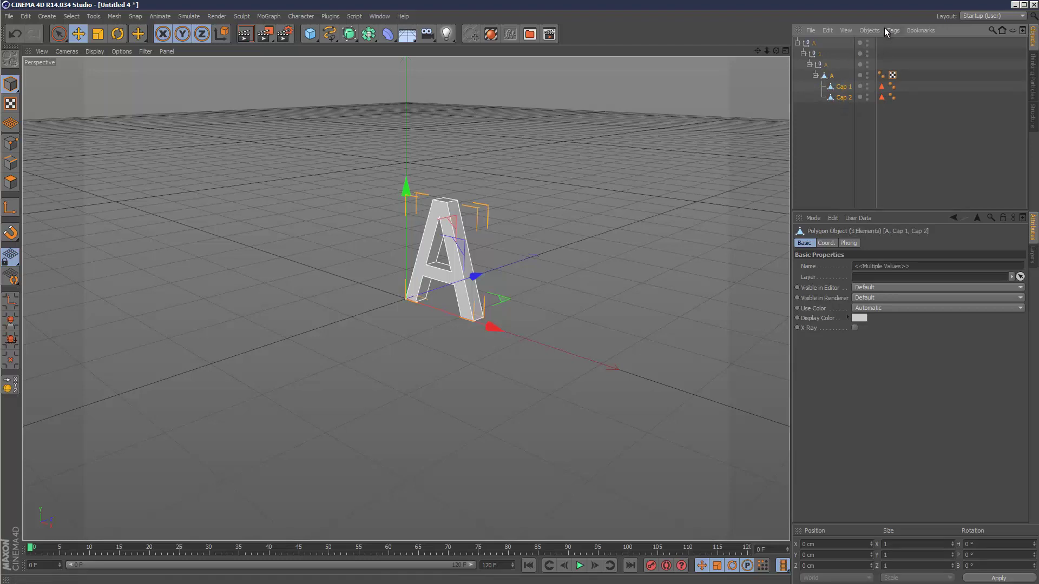
click(870, 31)
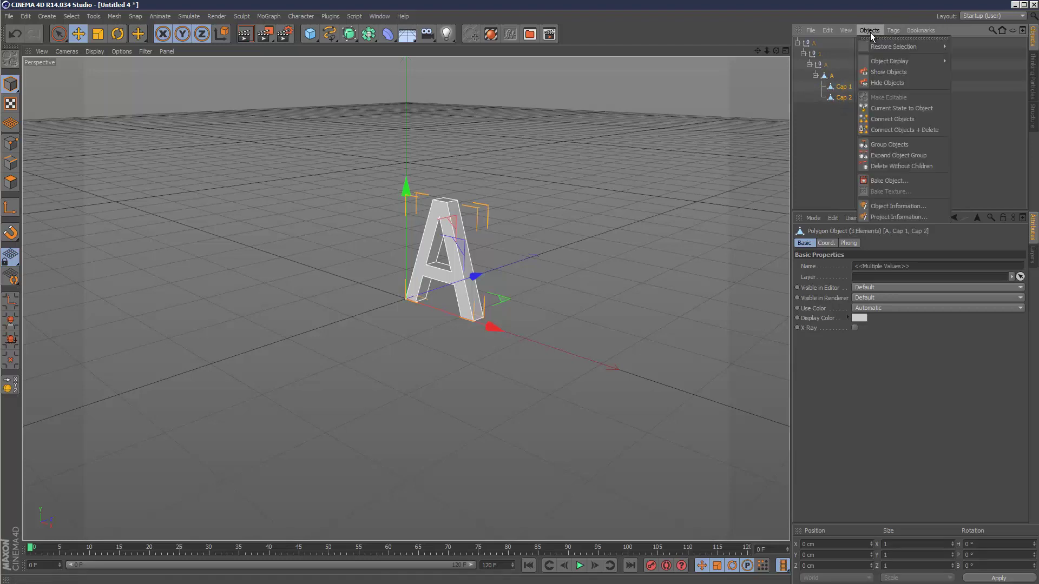
click(925, 131)
drag(819, 42, 817, 41)
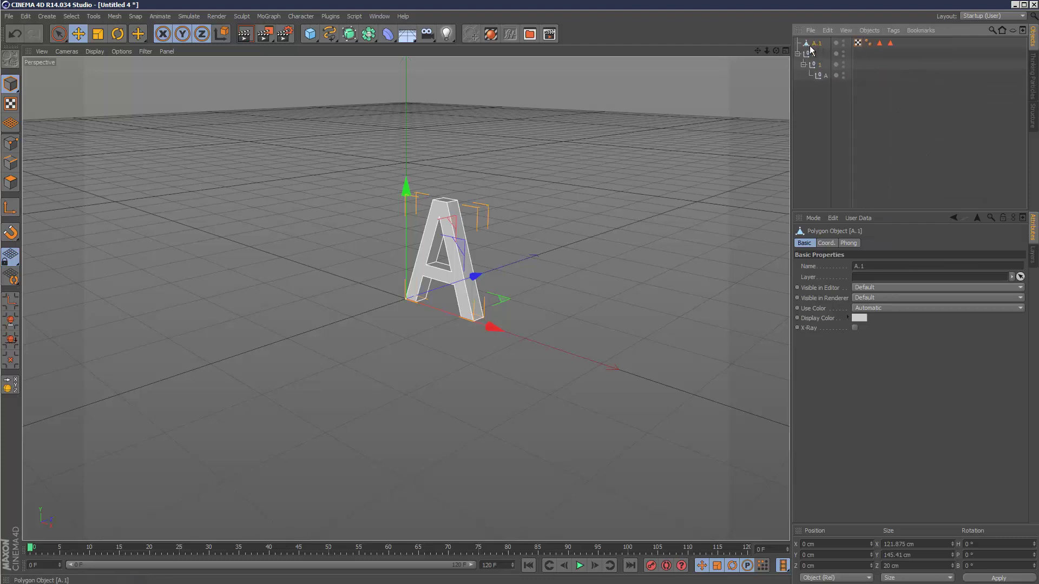
key(Delete)
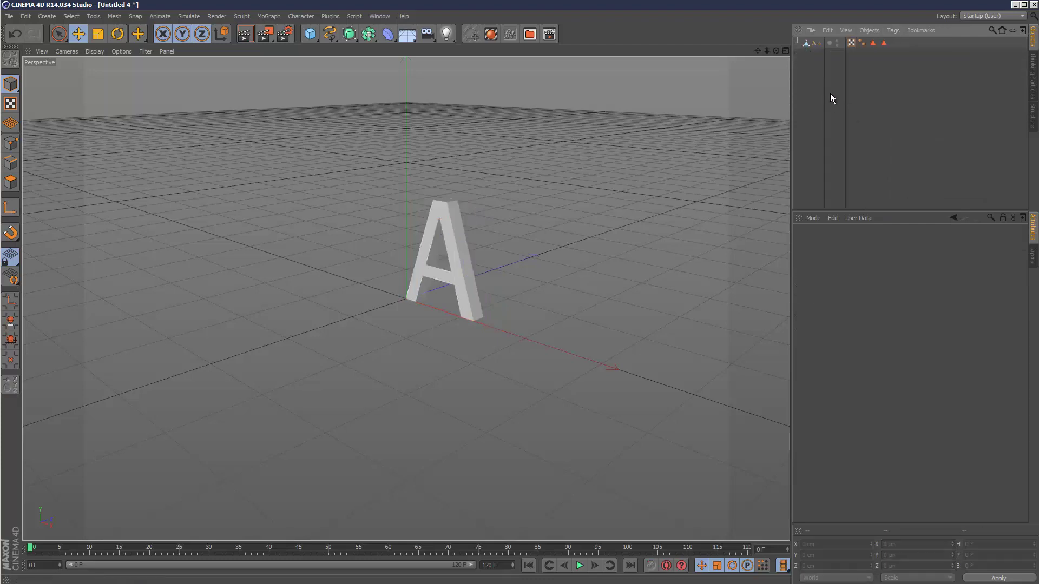
Optimize the merged letter A mesh in point mode using the Live Selection tool
click(815, 44)
click(13, 144)
right_click(459, 241)
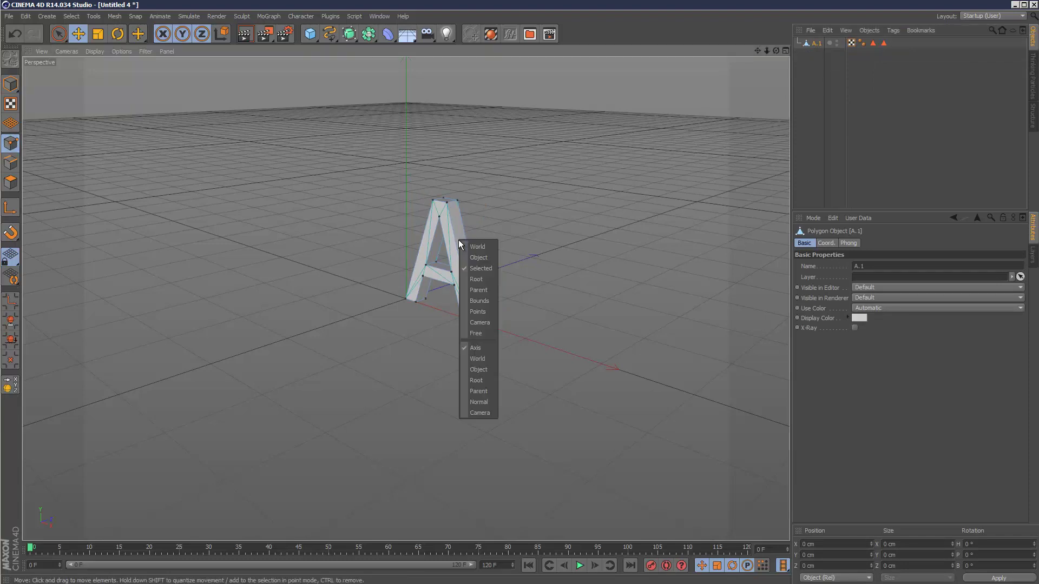
click(59, 33)
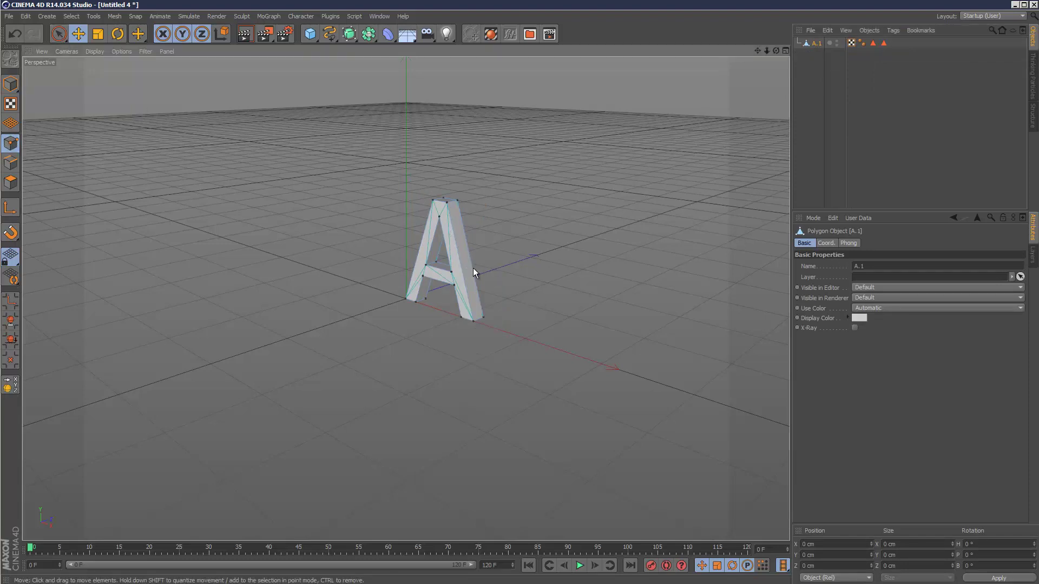
right_click(453, 258)
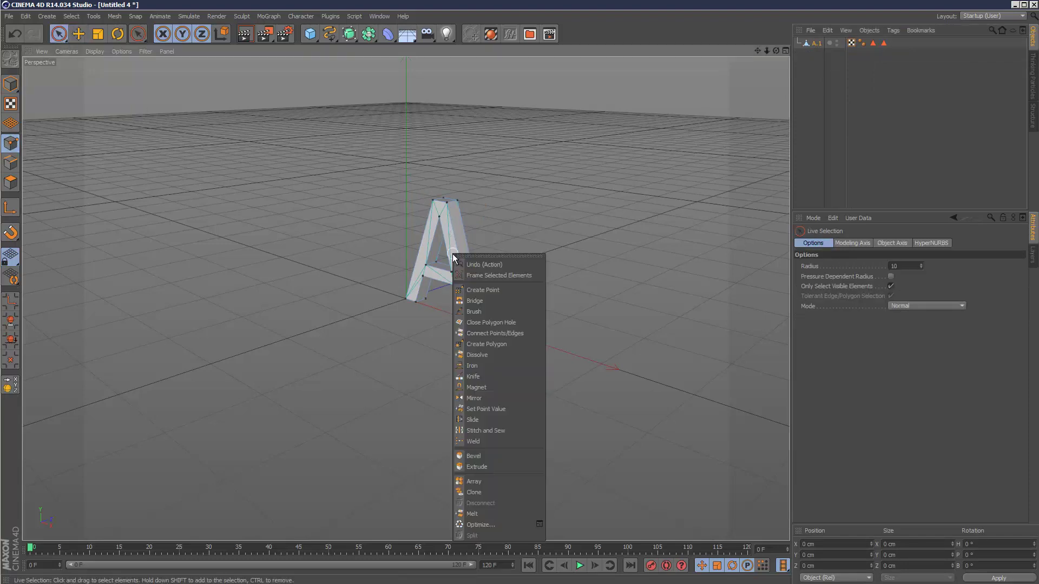
click(487, 526)
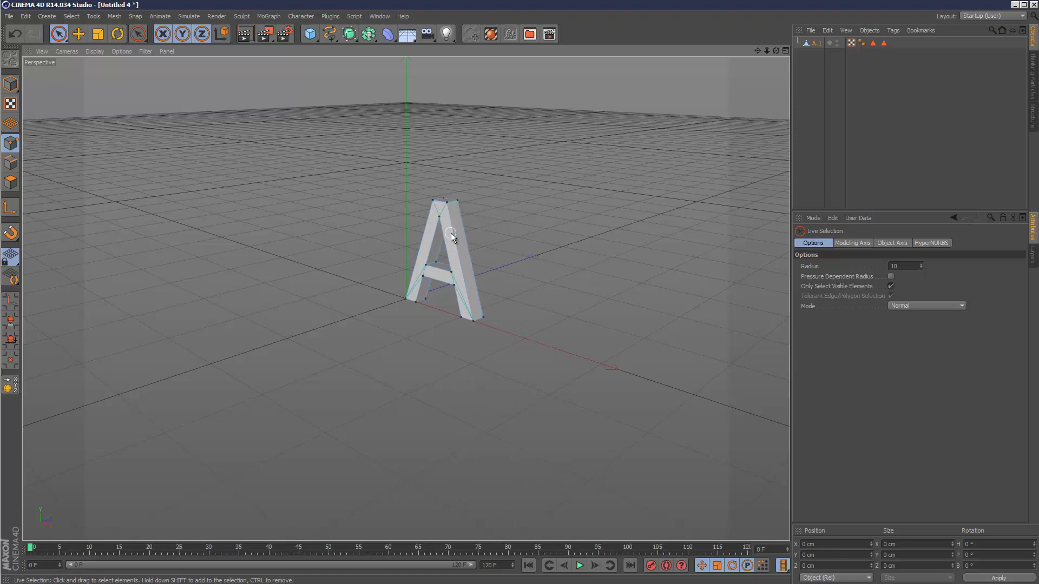
Add a second MoText object and rename it B
mouse_move(776, 50)
mouse_down()
mouse_move(505, 325)
mouse_move(762, 53)
mouse_up()
drag(503, 321, 503, 321)
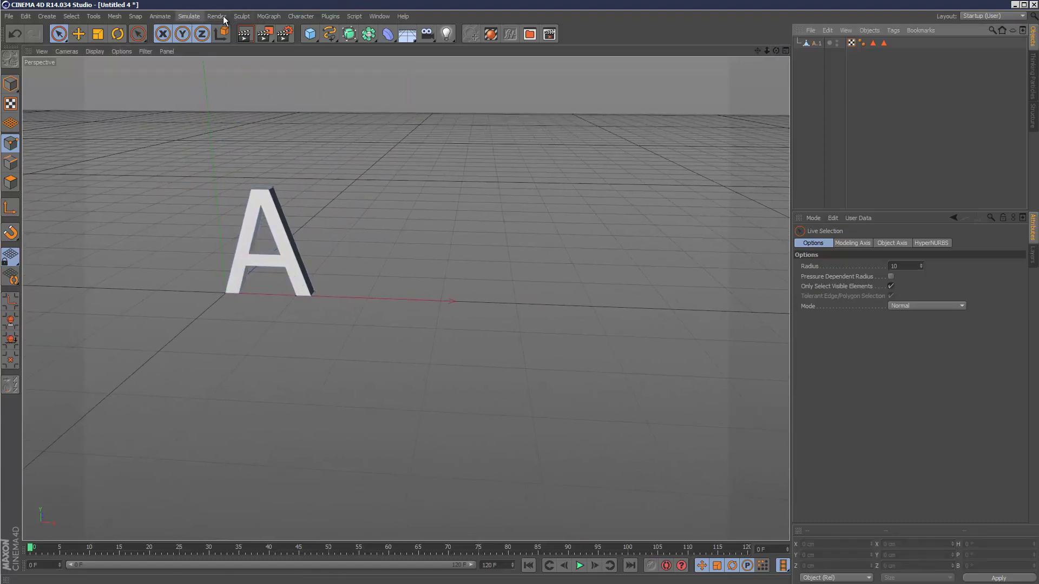
click(269, 16)
click(310, 142)
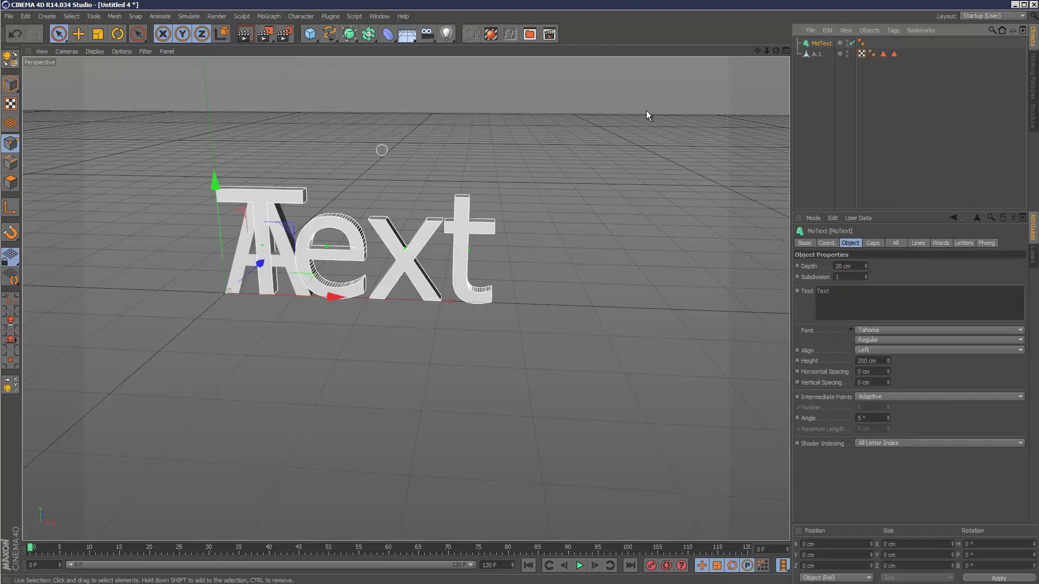
text(B)
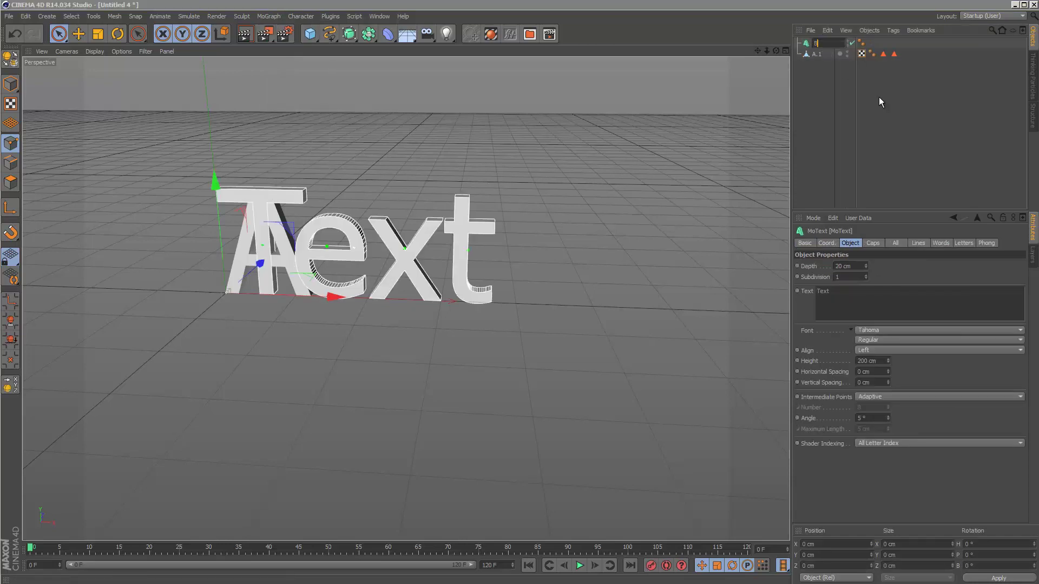
key(Return)
Set the second MoText's text to "B" and move it along the X axis clear of the letter A
double_click(822, 292)
text(B)
click(851, 264)
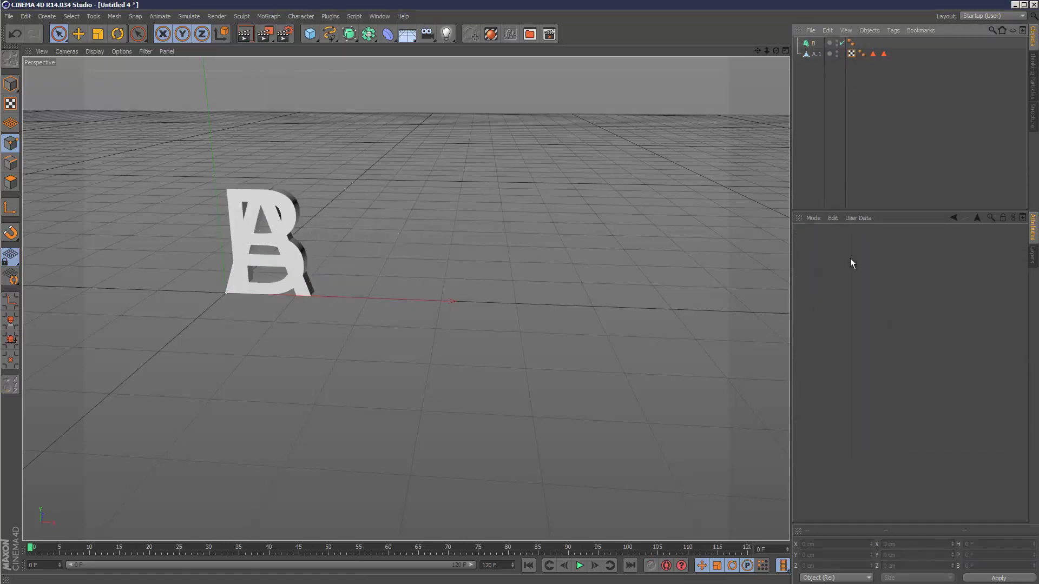
click(813, 43)
drag(334, 296, 587, 306)
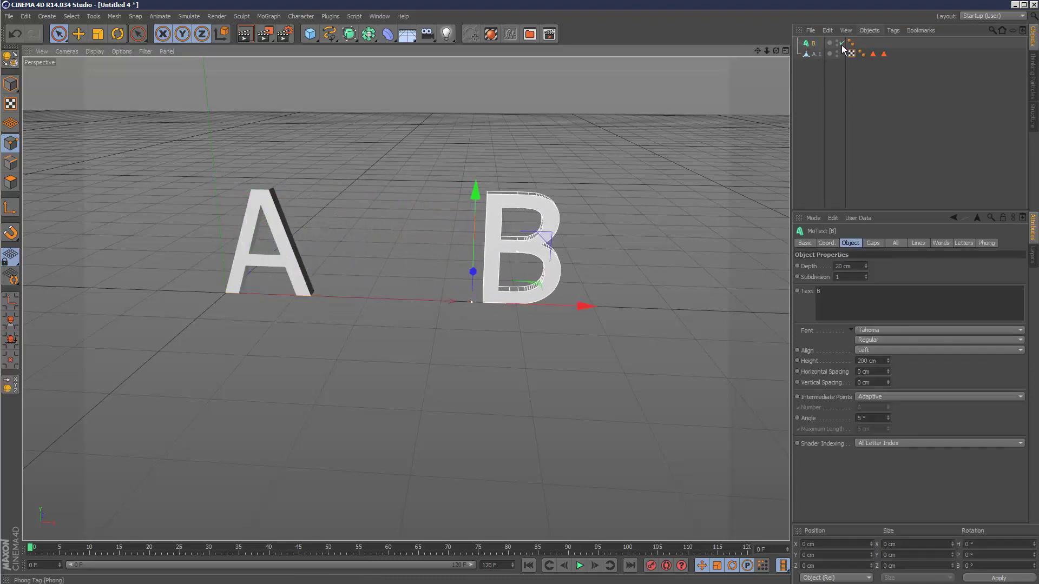
Make MoText B editable down through its hierarchy, including the Extrude NURBS and its spline
key(alt+g)
click(803, 53)
click(810, 64)
click(815, 75)
click(836, 86)
click(832, 77)
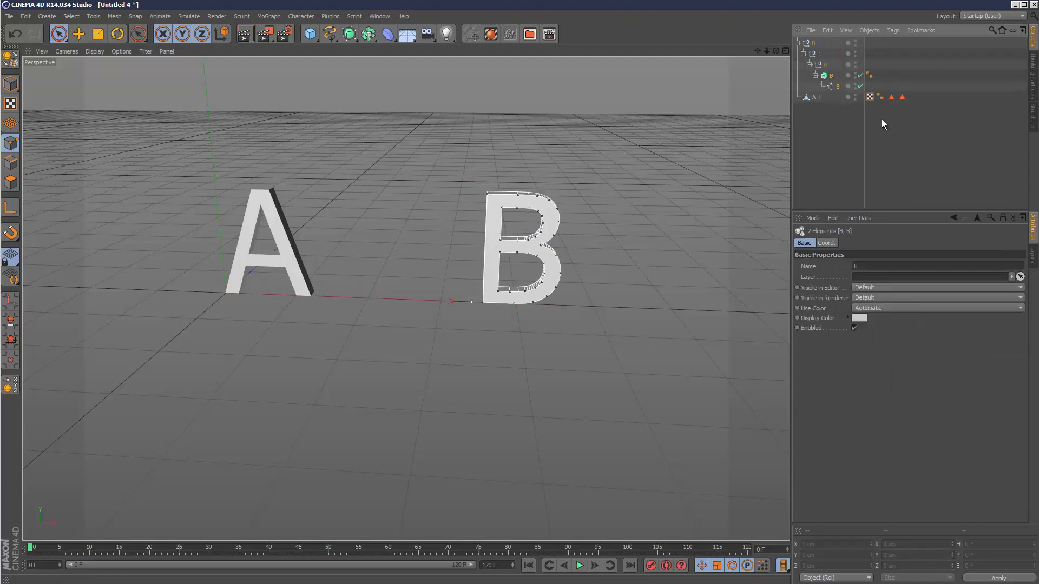
key(c)
Merge the letter B body with both caps using Connect Objects + Delete, and delete the leftover nulls
shift+click(844, 96)
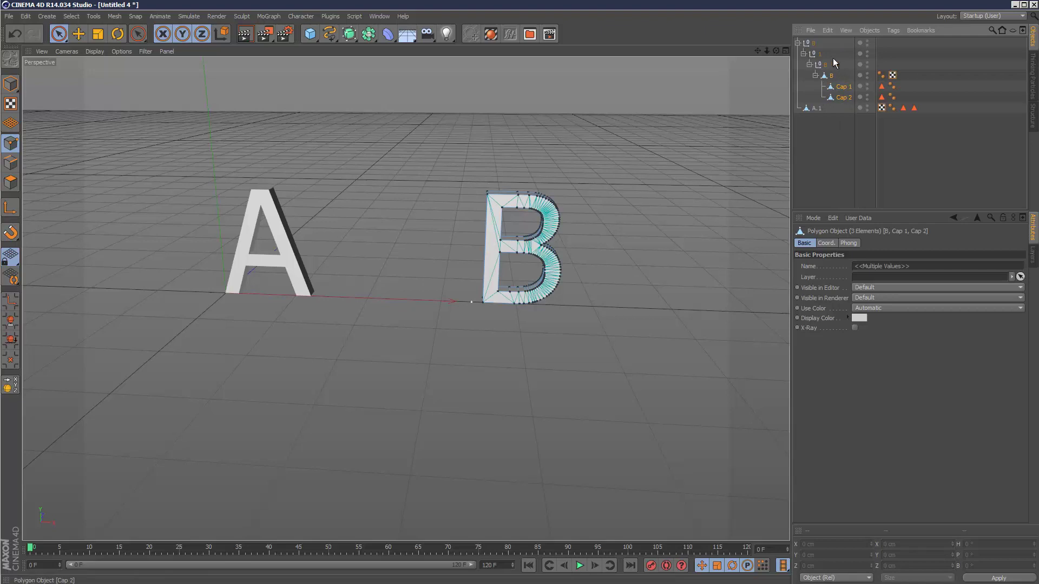
click(872, 30)
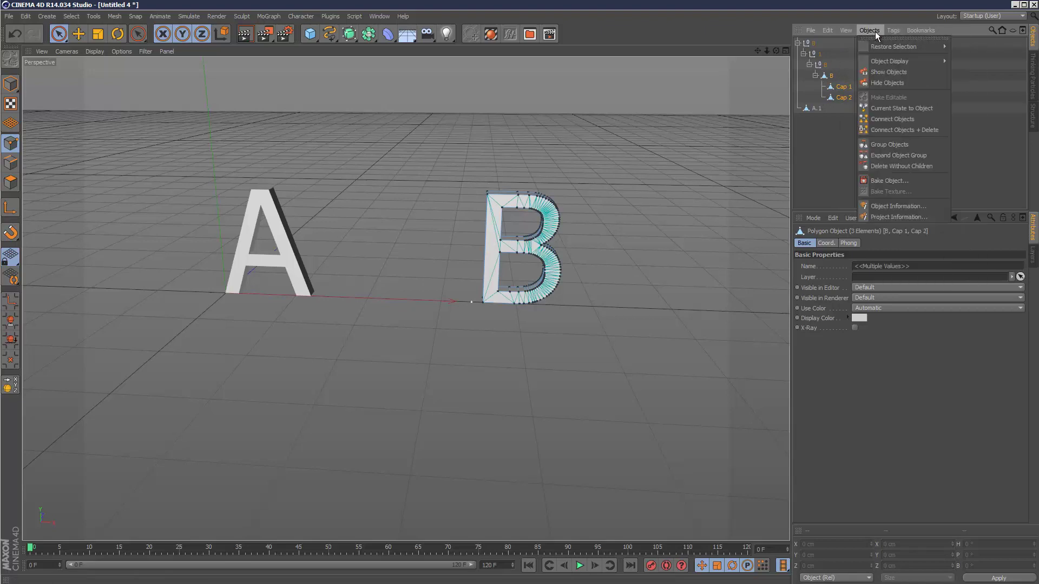
click(899, 128)
drag(832, 77, 817, 45)
click(824, 75)
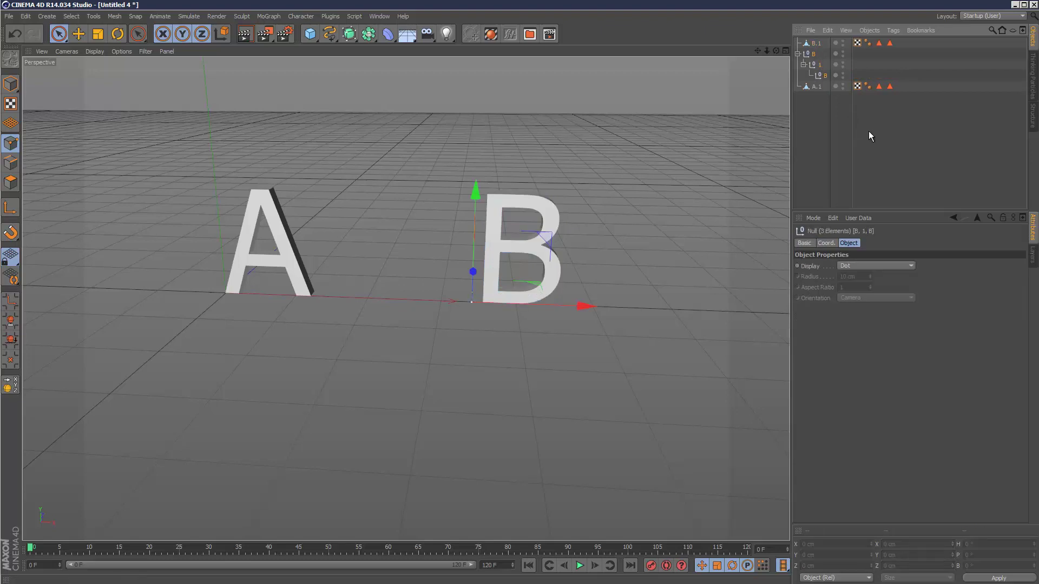
key(Delete)
Optimize the points of the merged letter B mesh and deselect it
click(818, 44)
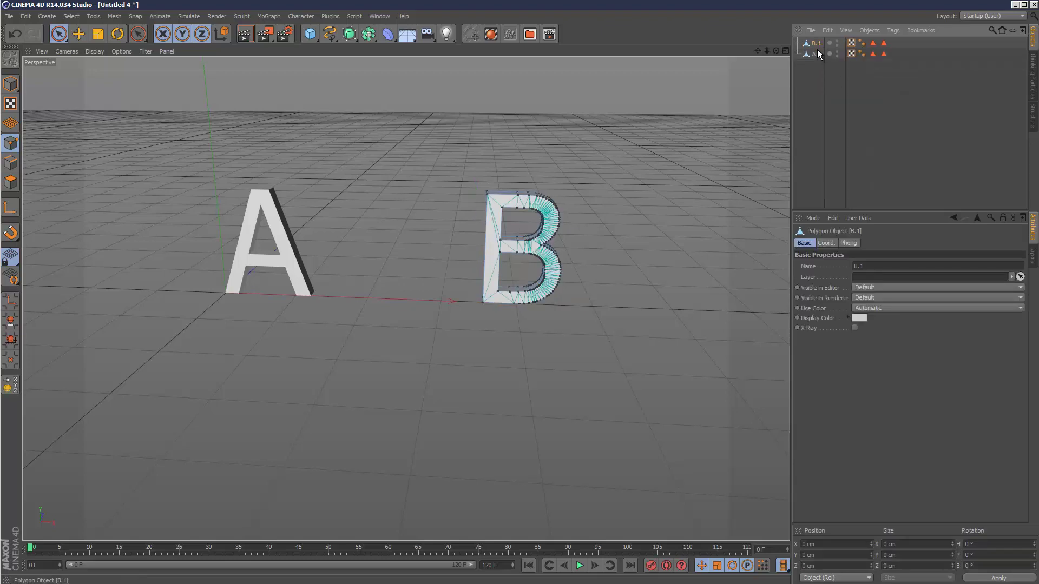
right_click(496, 232)
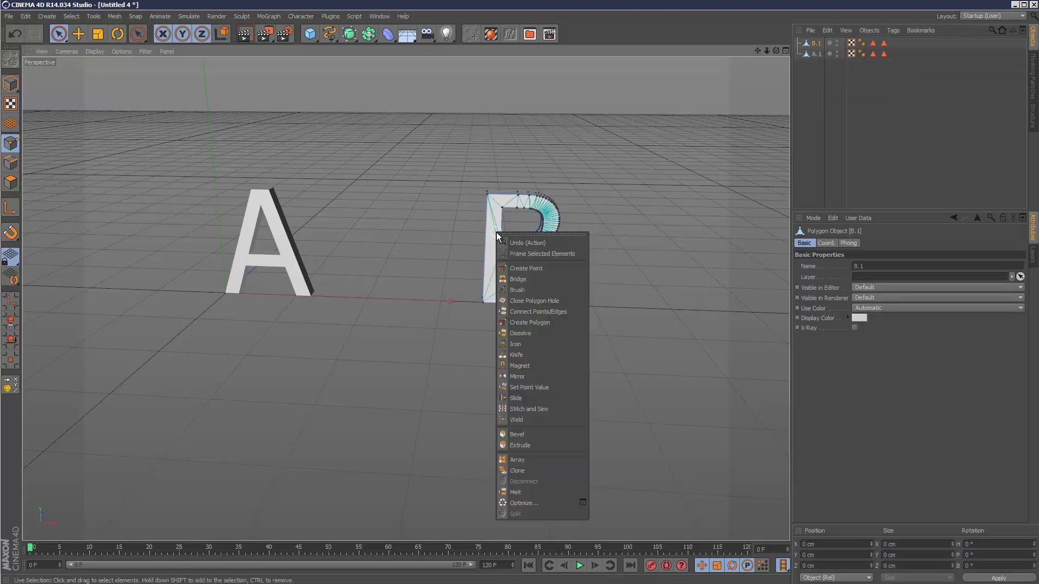
click(550, 503)
click(888, 146)
alt+drag(504, 321, 503, 320)
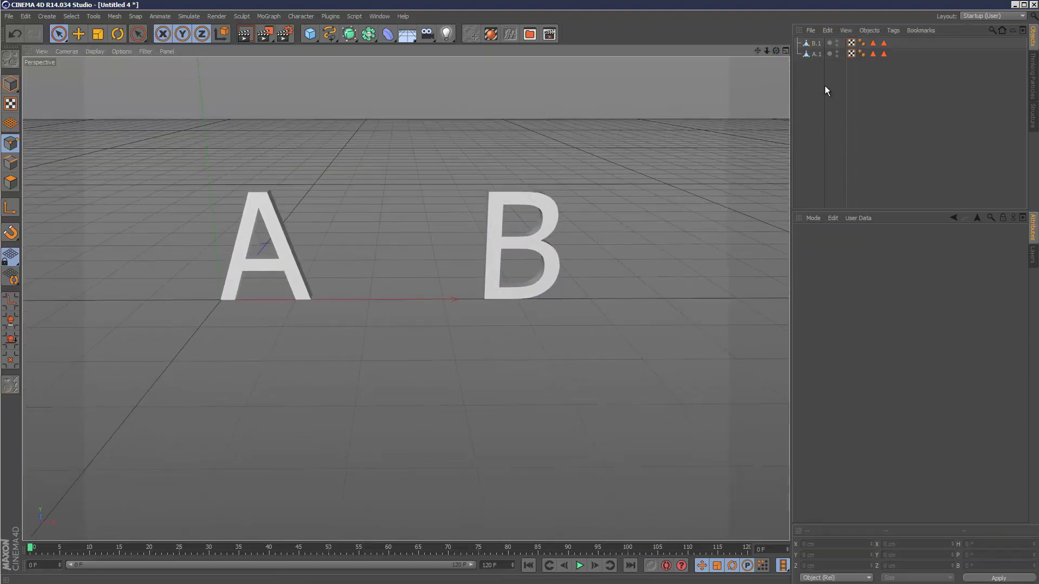
Rename the two merged letter meshes A and B, dropping their ".1" suffixes
double_click(816, 54)
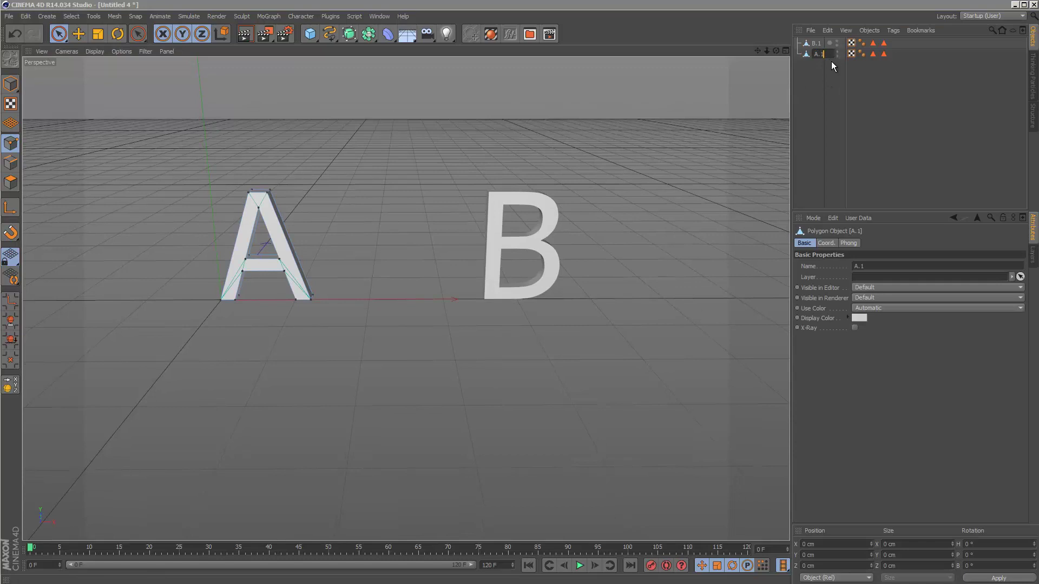
key(BackSpace)
key(BackSpace)
key(Return)
double_click(818, 43)
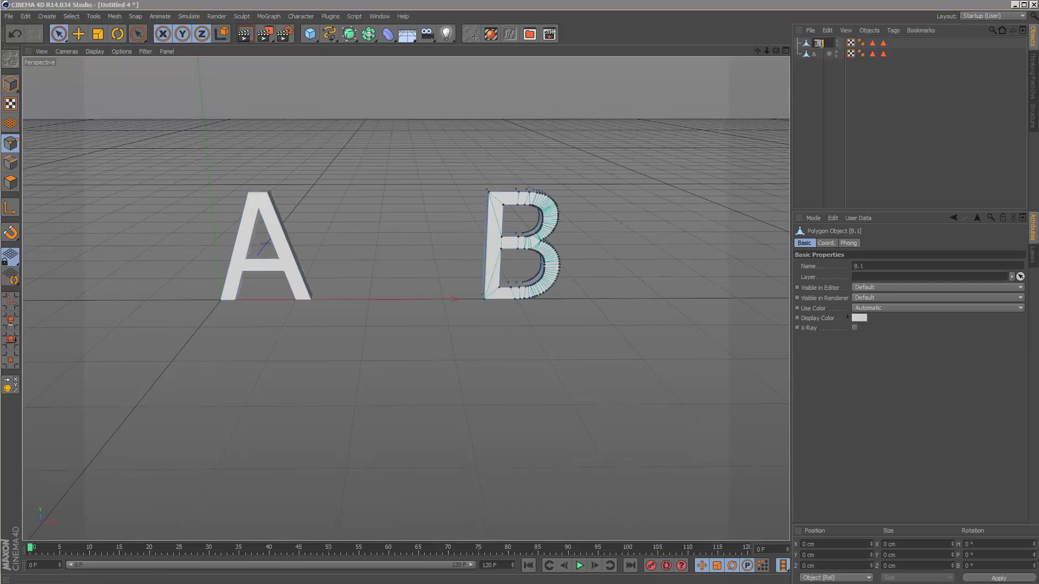
key(Return)
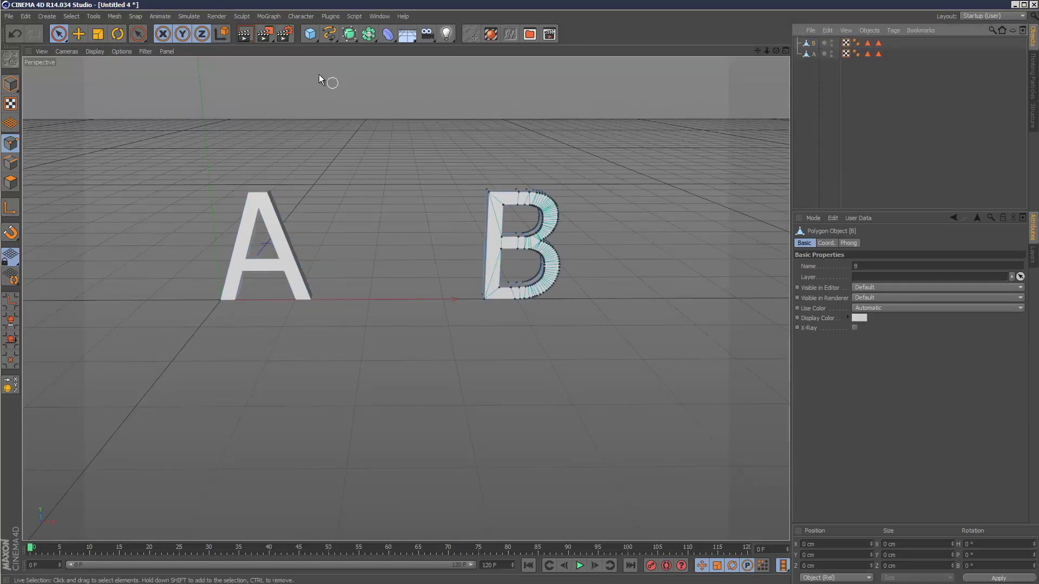
click(269, 17)
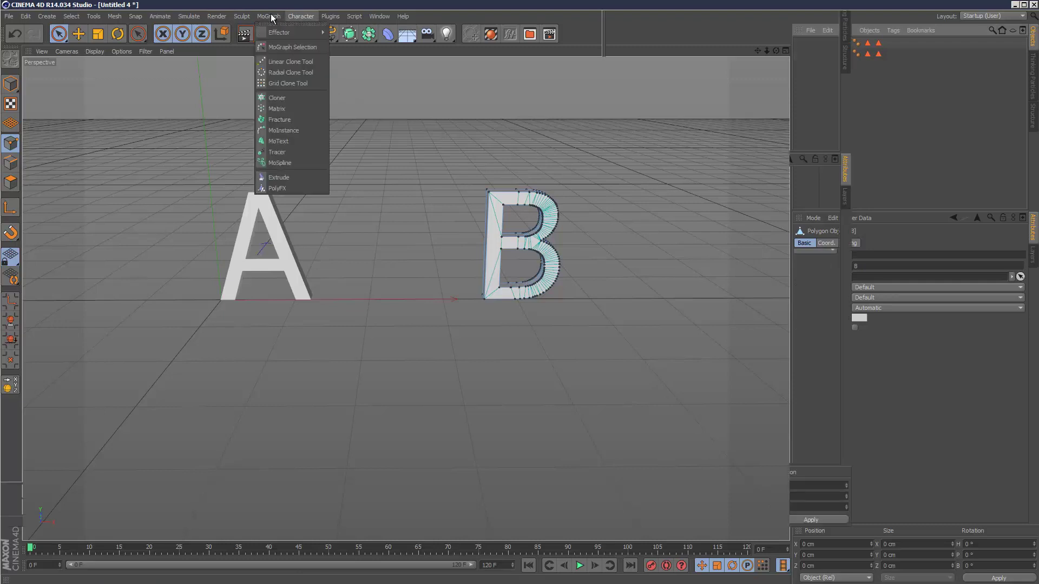
mouse_move(380, 17)
click(1002, 9)
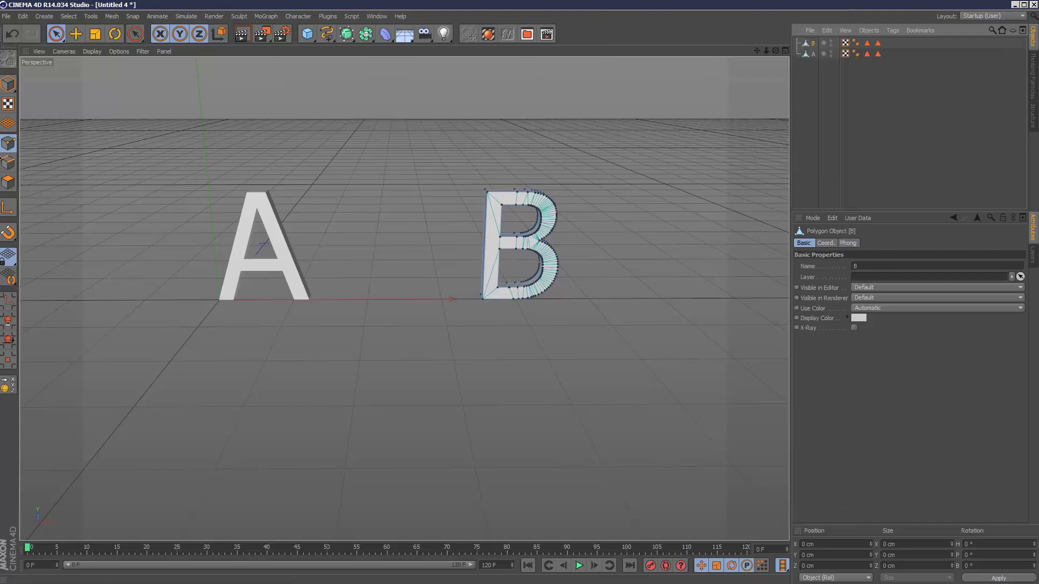
Add a MoGraph Cloner with a Sphere as its child, and set the sphere's radius to 7 cm
click(274, 16)
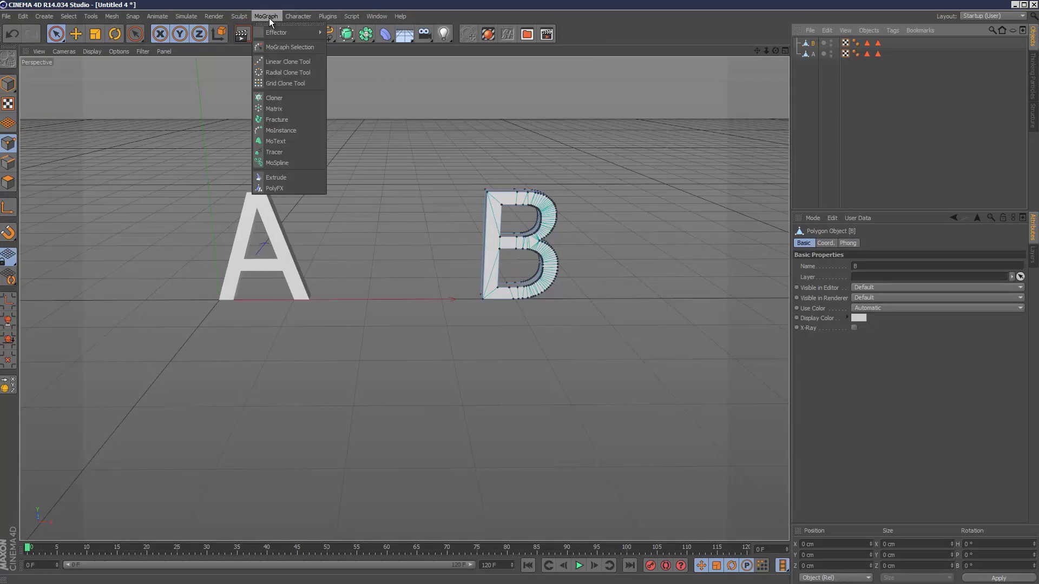
click(293, 97)
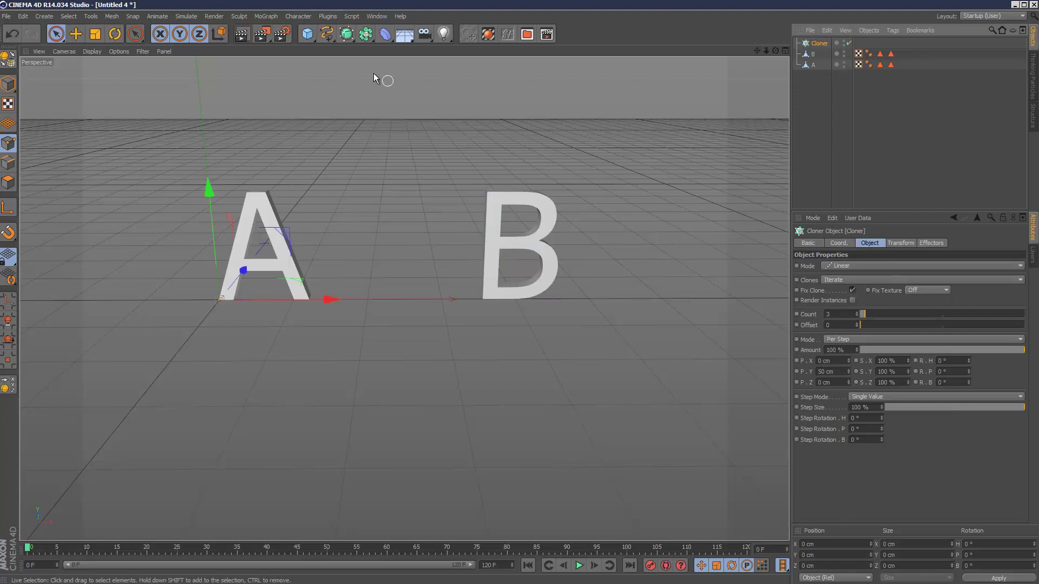
click(308, 35)
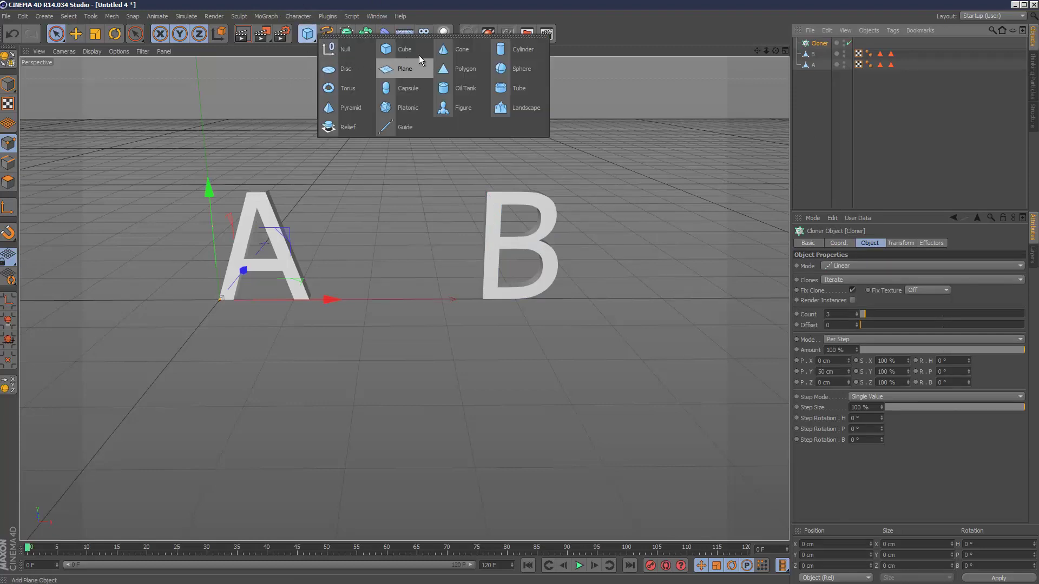
click(503, 69)
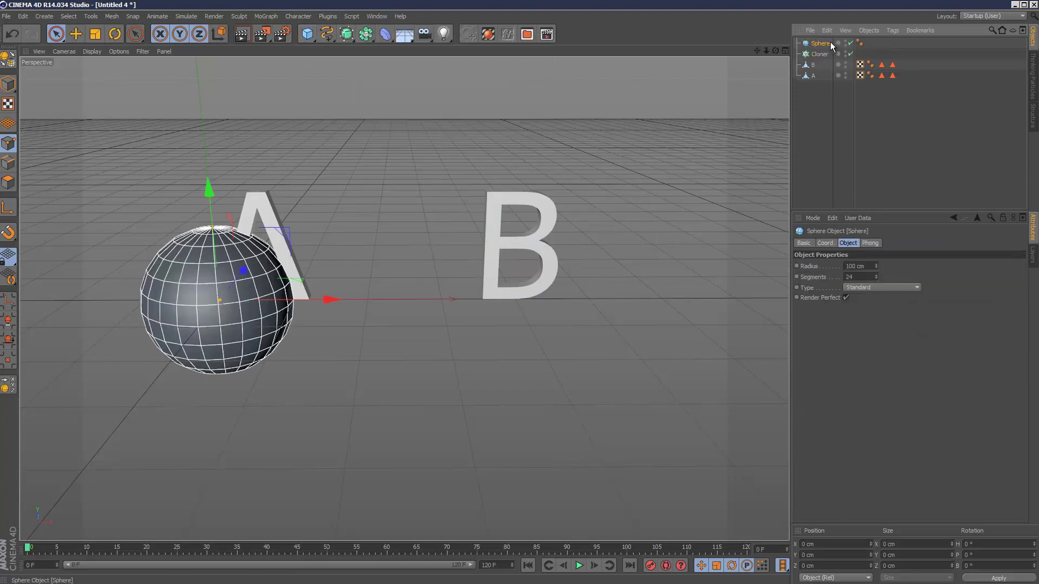
drag(826, 54, 825, 55)
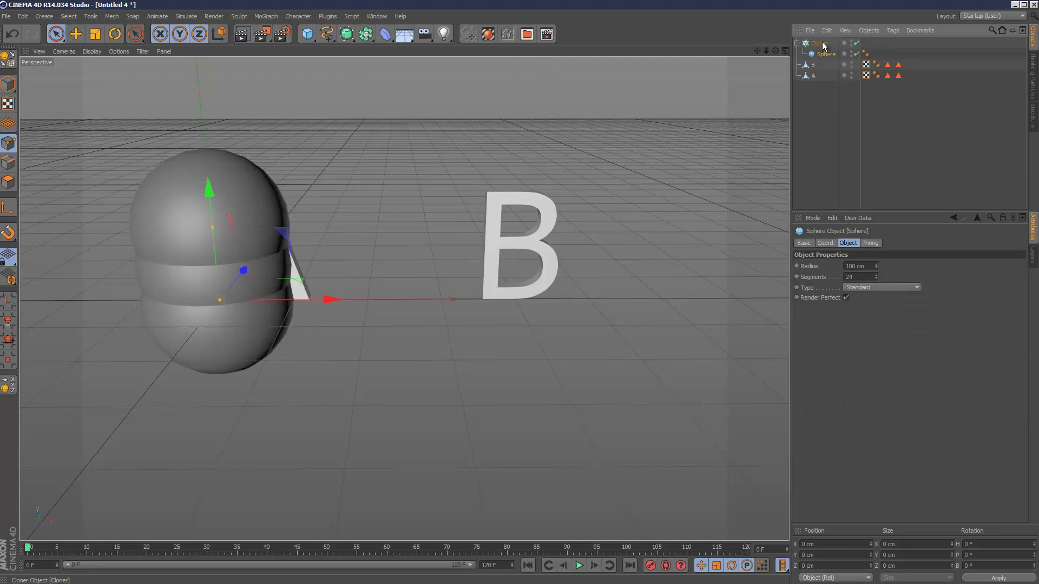
drag(875, 267, 875, 265)
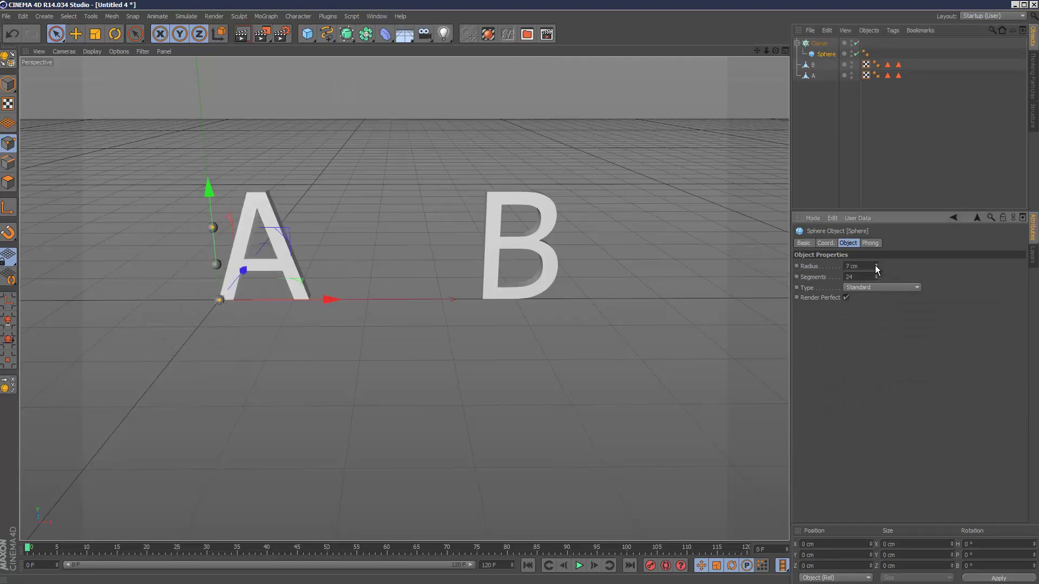
click(844, 92)
Set the Cloner to Object mode and assign letter mesh A as its target object
click(819, 43)
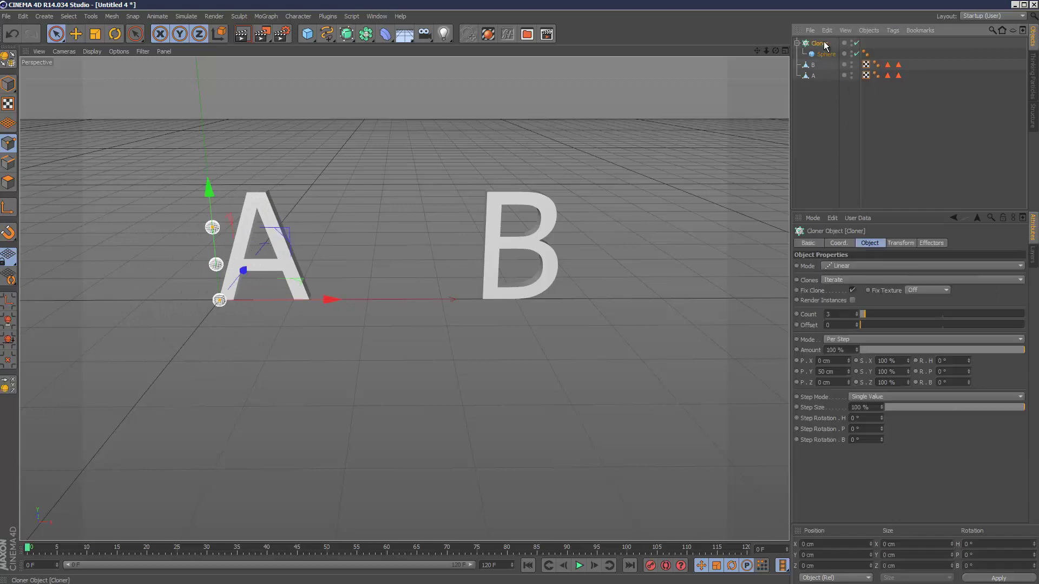
click(857, 265)
click(860, 276)
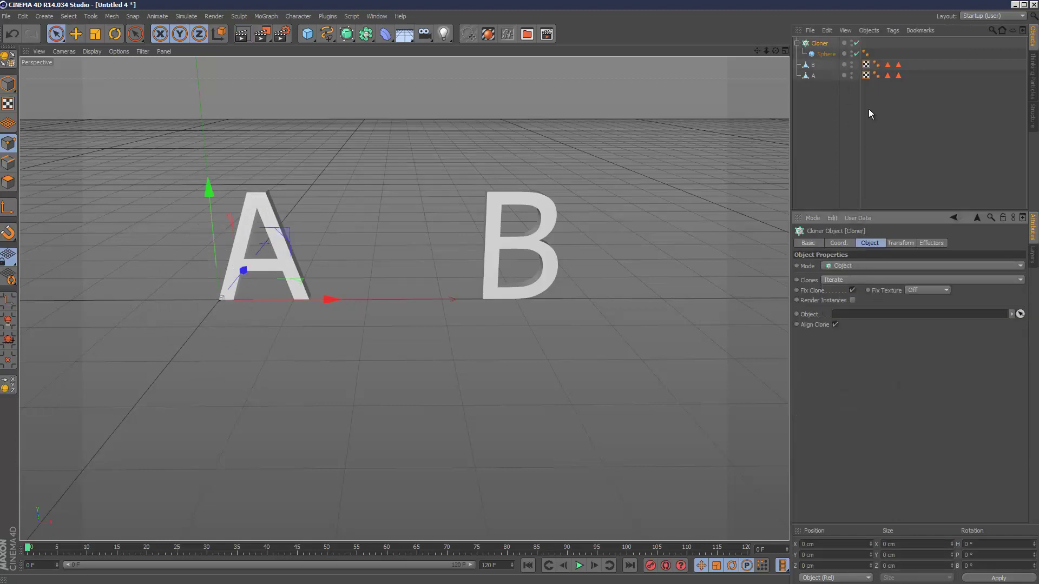
drag(814, 75, 860, 317)
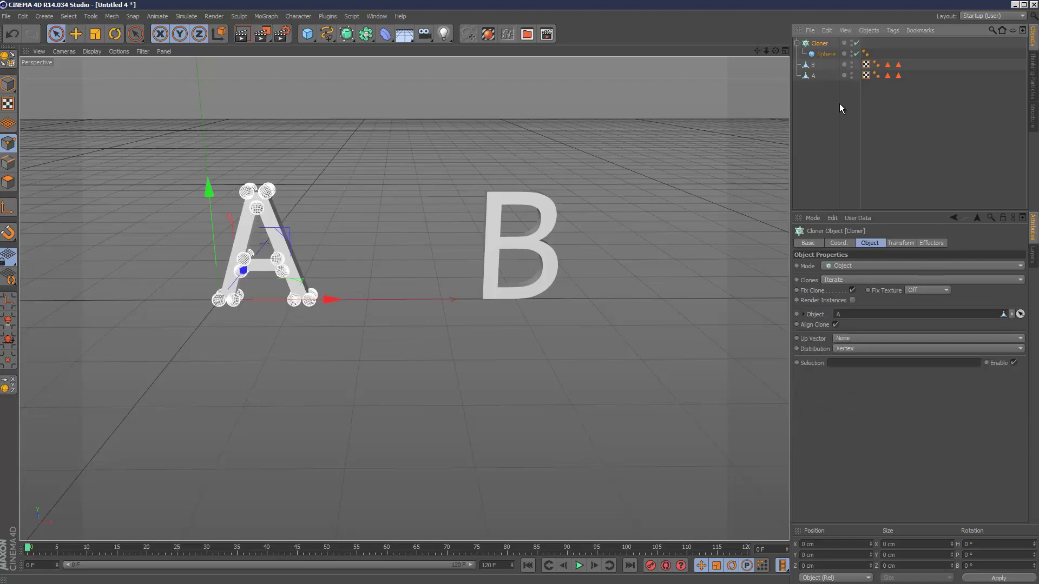
Set the Cloner's distribution to Volume with a count of 80, and hide letter mesh A
click(853, 349)
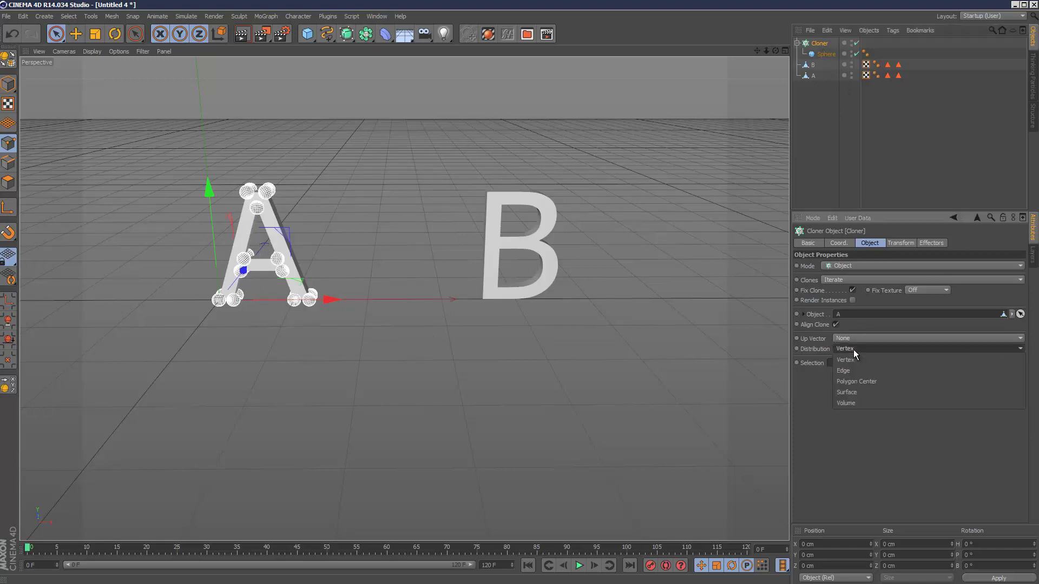
click(866, 404)
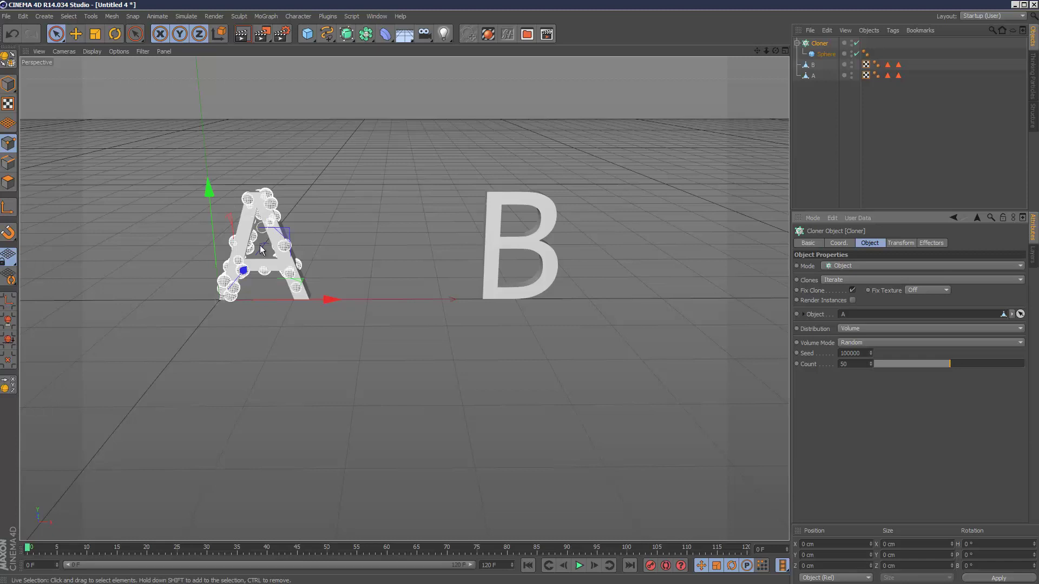
drag(953, 366, 988, 366)
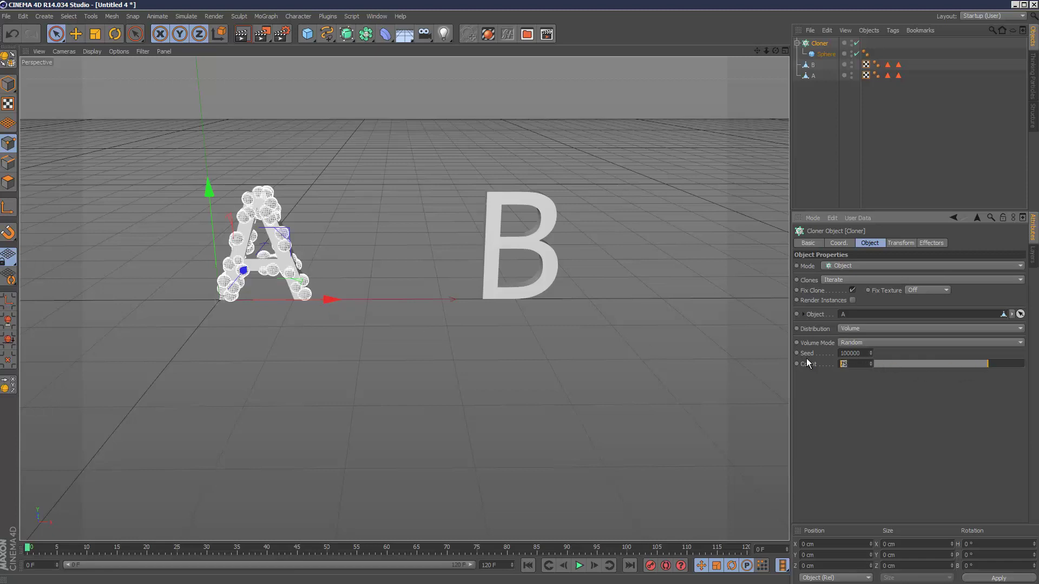
text(80)
key(Return)
click(852, 74)
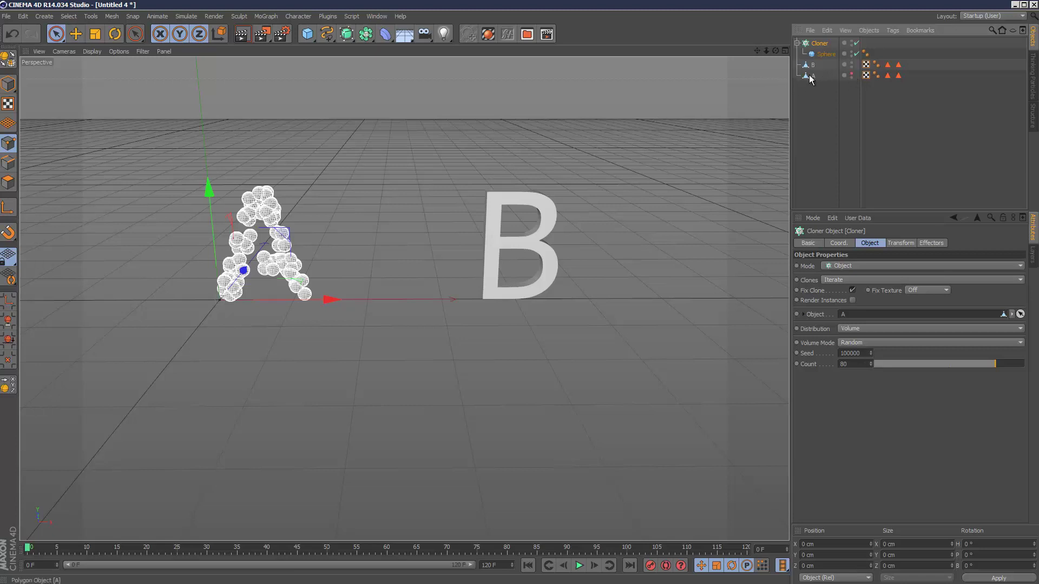
click(881, 115)
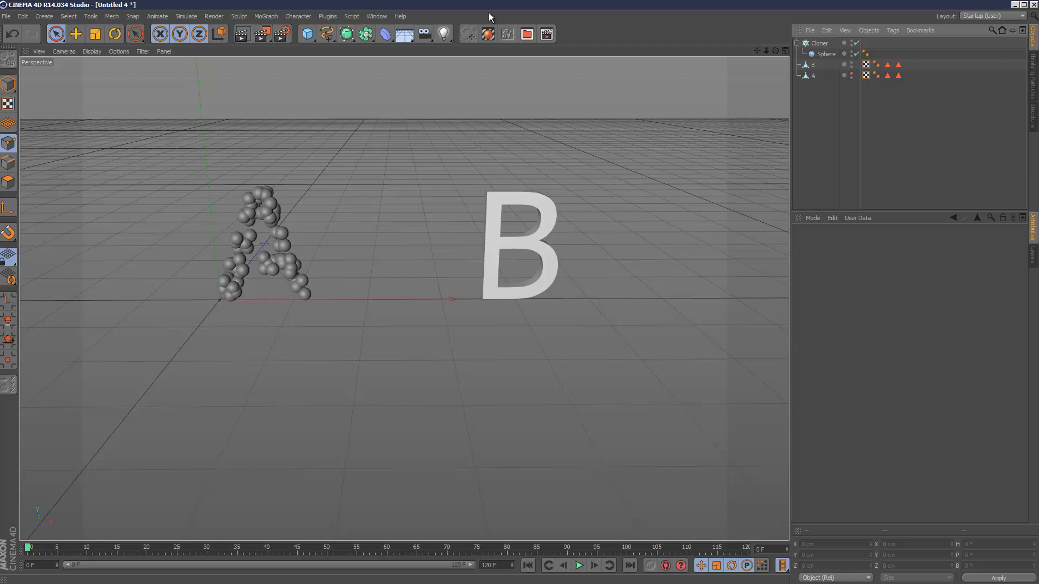
Add a MoGraph Matrix object, set it to Object mode and assign letter mesh B as its target
click(266, 16)
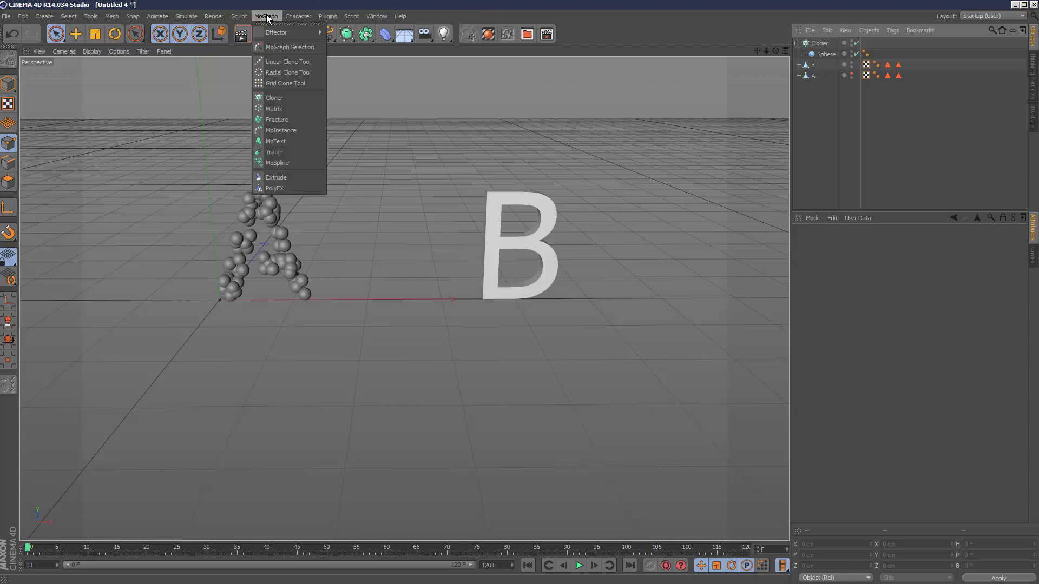
click(290, 109)
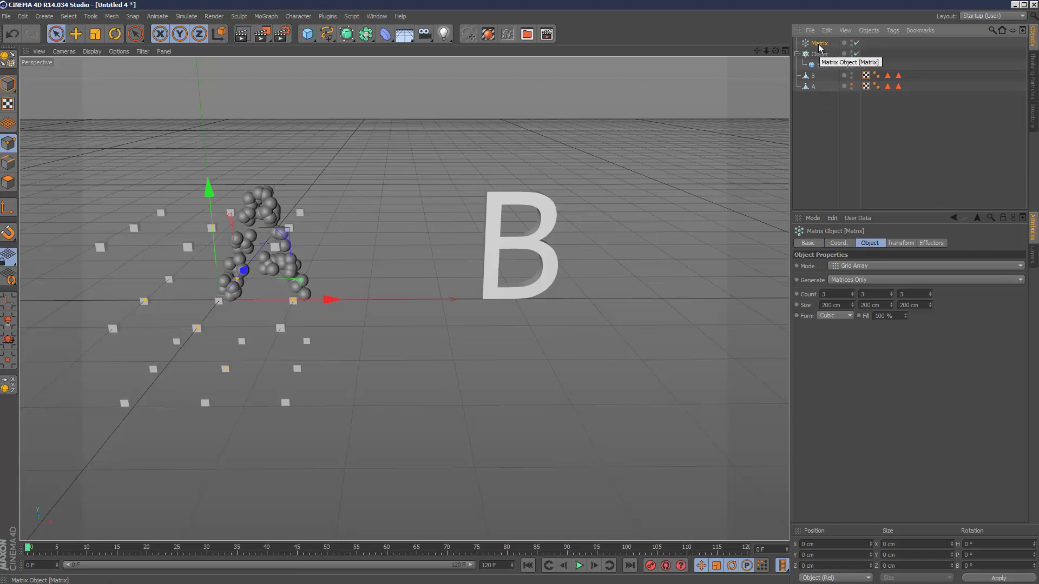
click(858, 266)
click(868, 277)
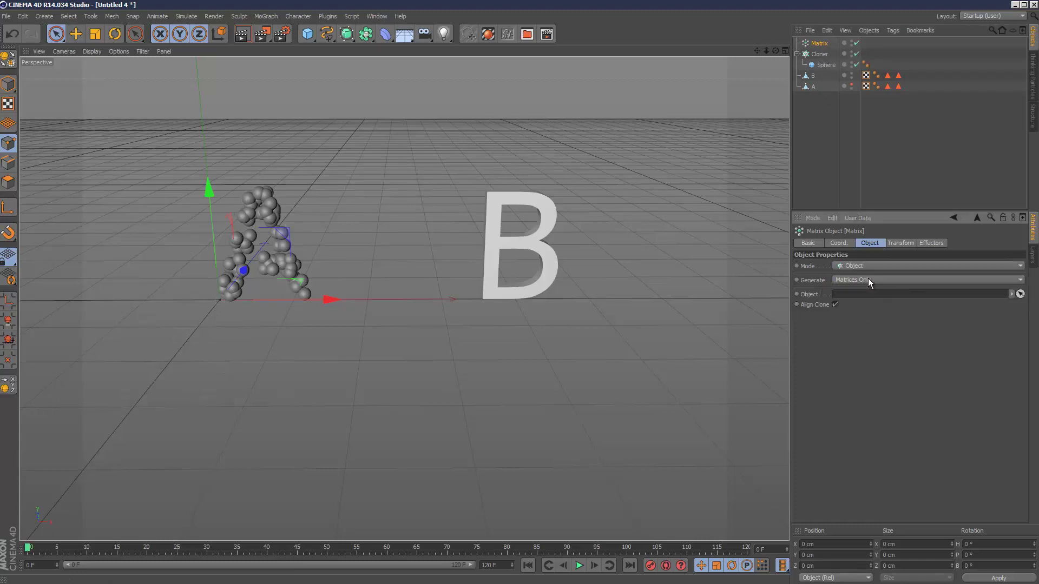
drag(813, 79, 866, 294)
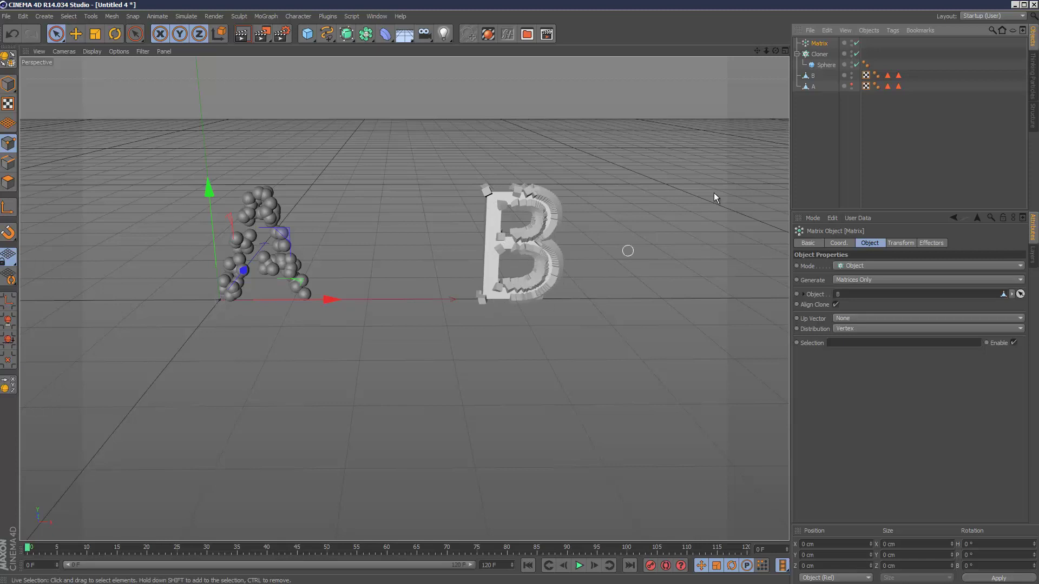
Set the Matrix distribution to Volume with a count of 80, and hide letter mesh B
click(868, 329)
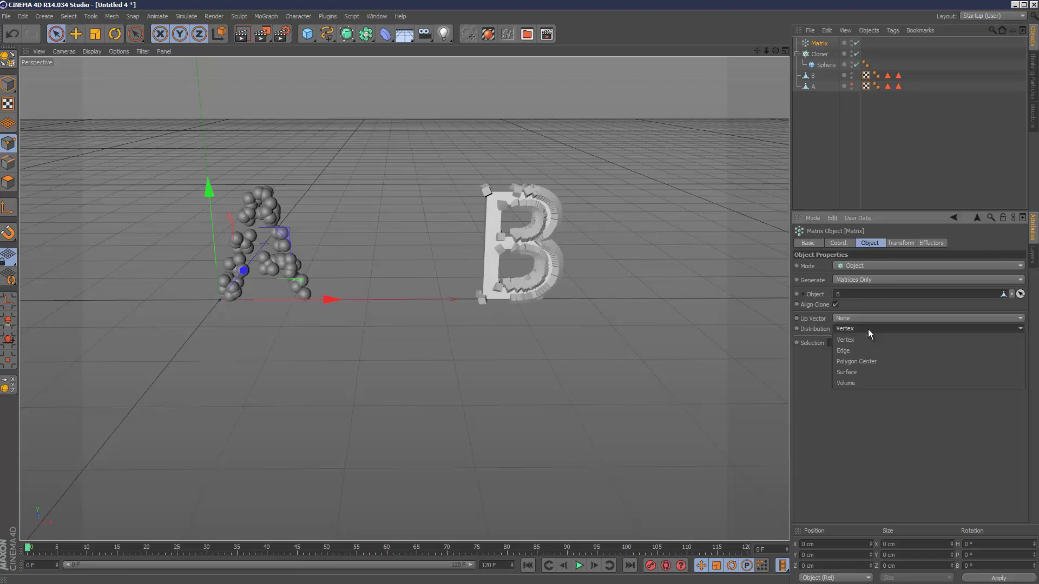
click(872, 382)
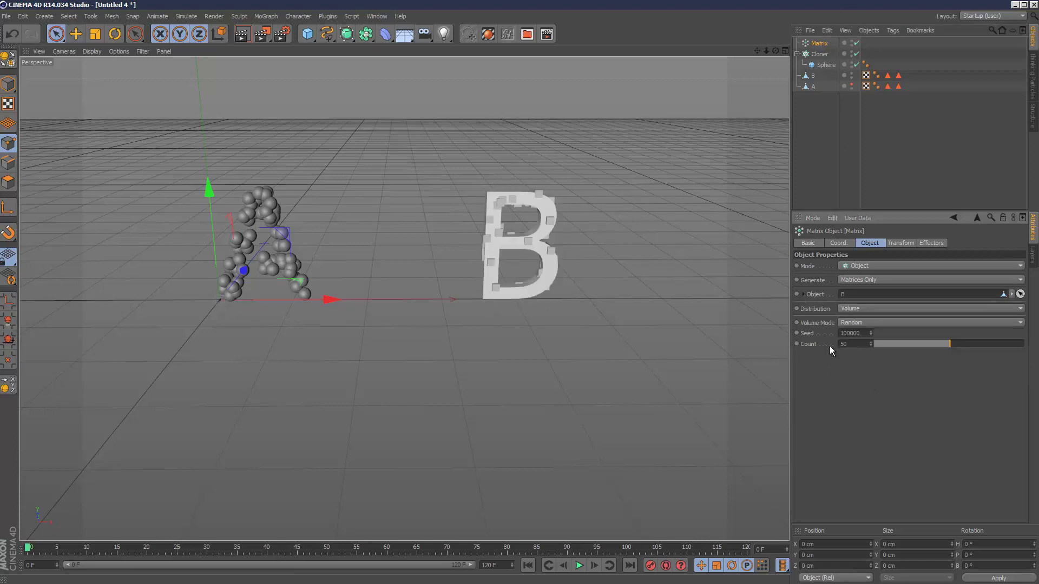
double_click(855, 345)
text(80)
click(898, 148)
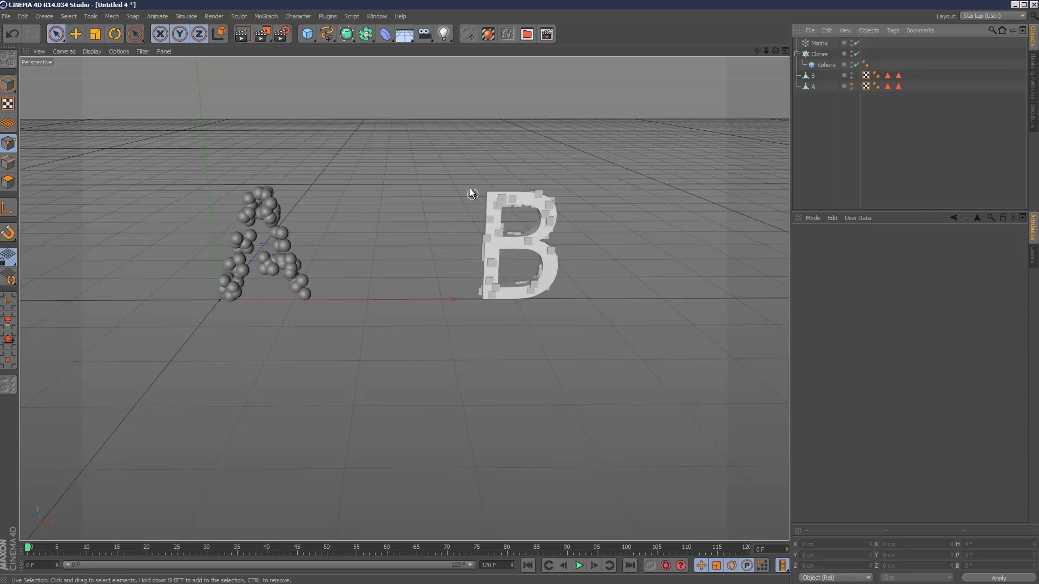
click(852, 75)
click(851, 86)
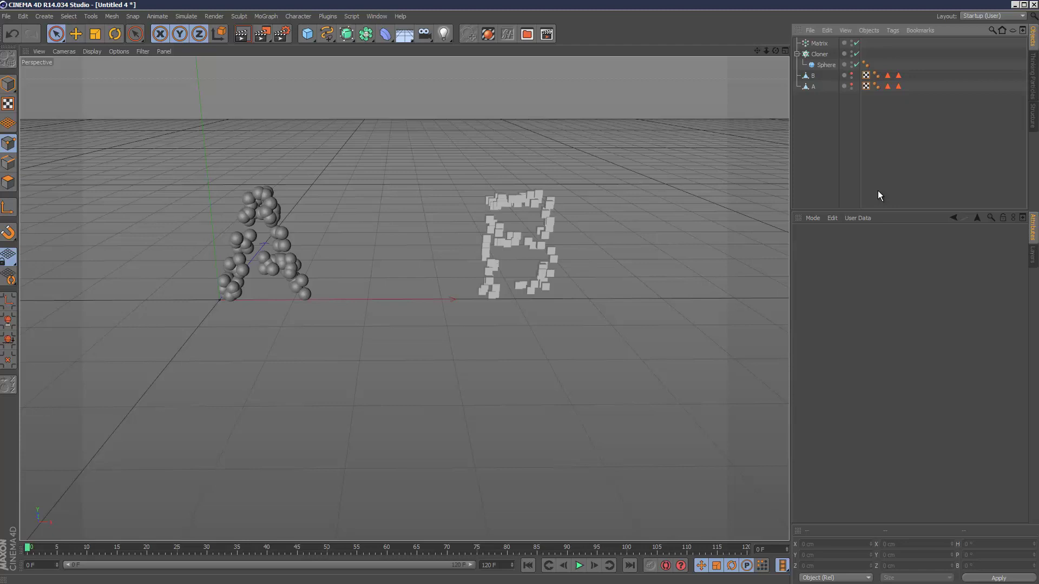
Add an Inheritance effector with the Cloner selected, and move the effector below letter A in the object hierarchy
click(822, 54)
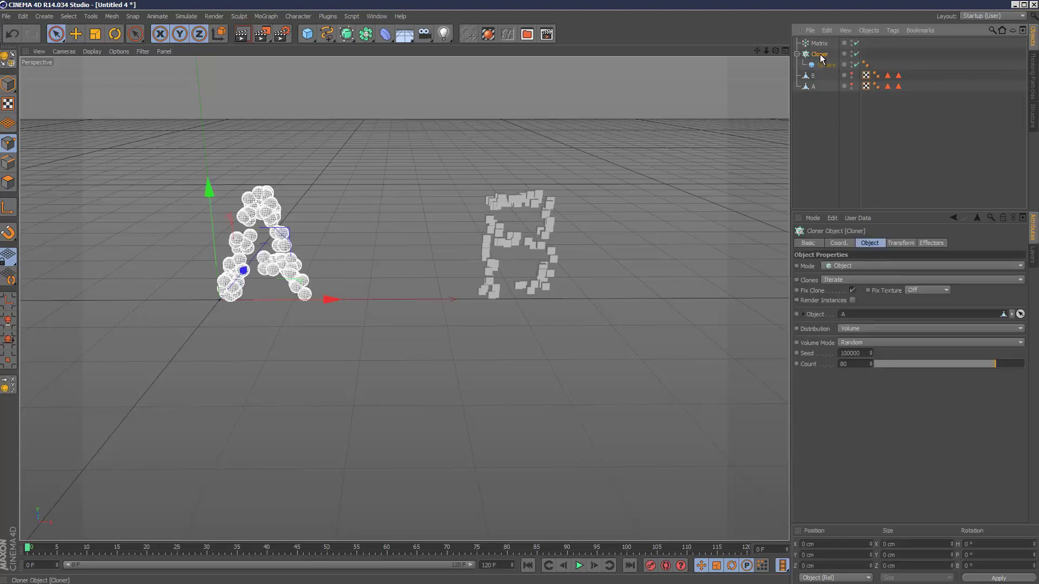
click(266, 16)
mouse_move(285, 33)
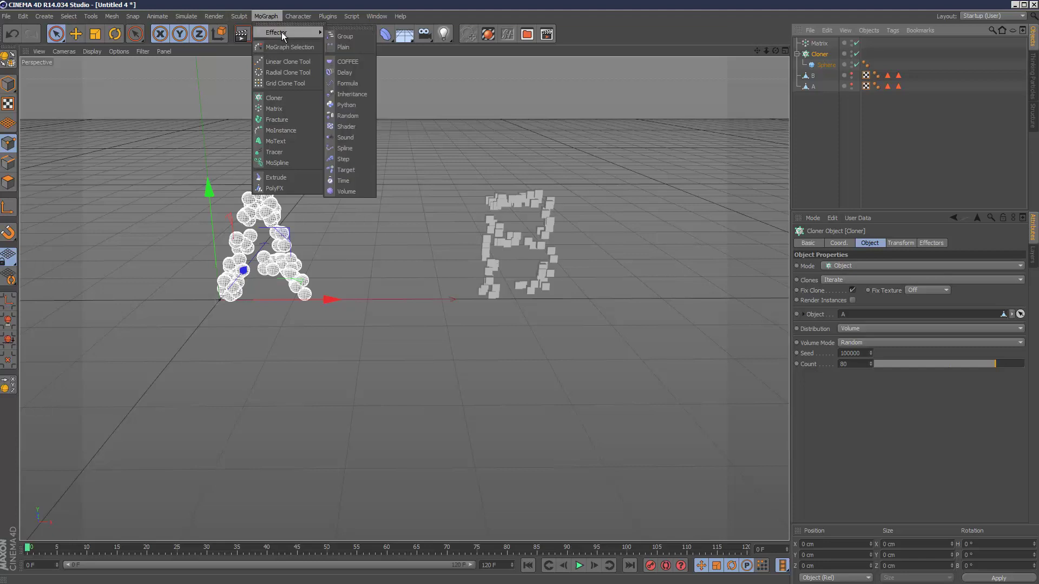
click(363, 93)
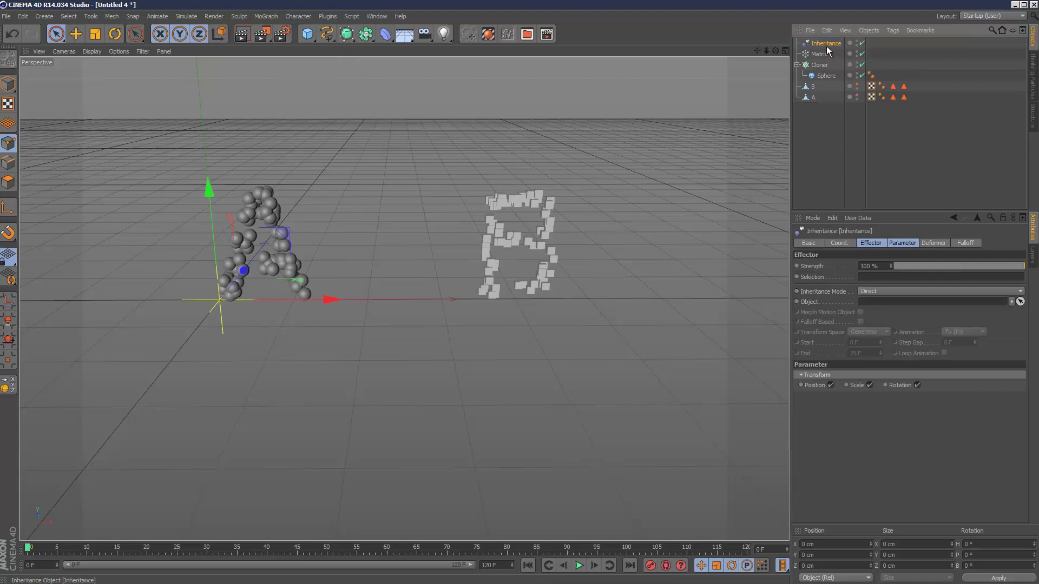
drag(823, 102, 824, 103)
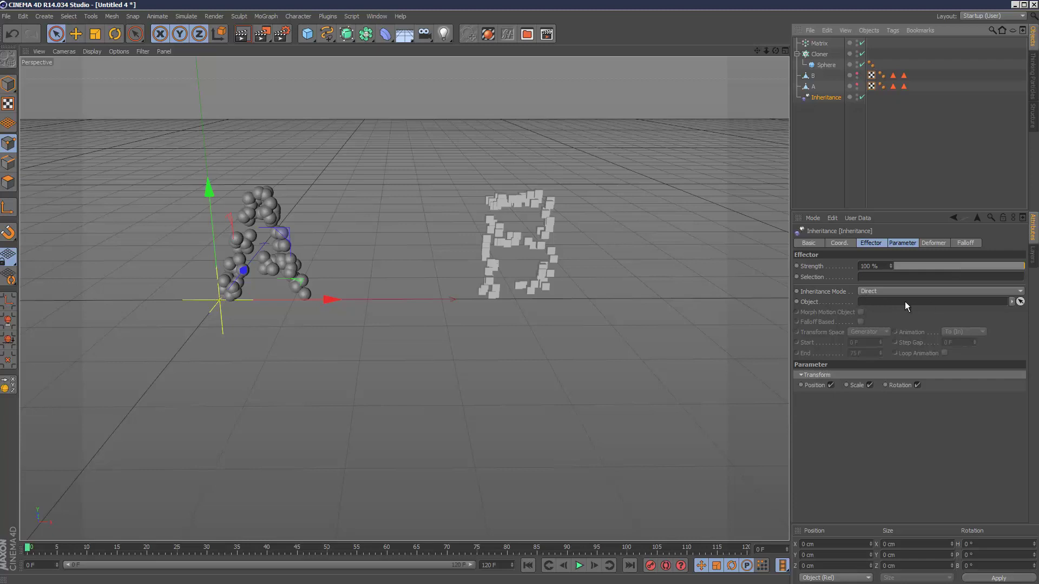
Assign the Matrix as the Inheritance effector's source object and enable Morph Motion Object
click(872, 245)
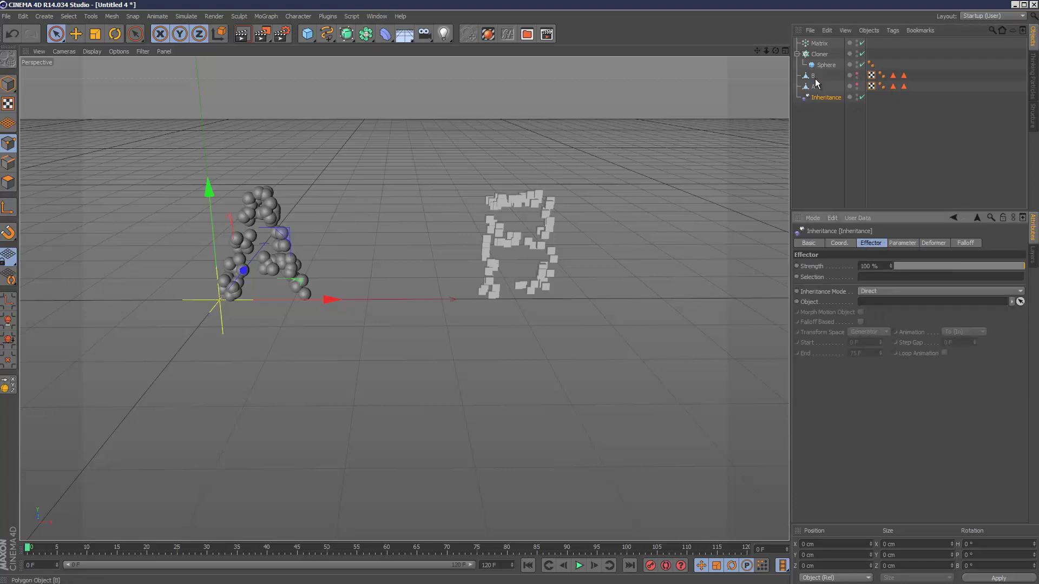
drag(820, 44, 877, 301)
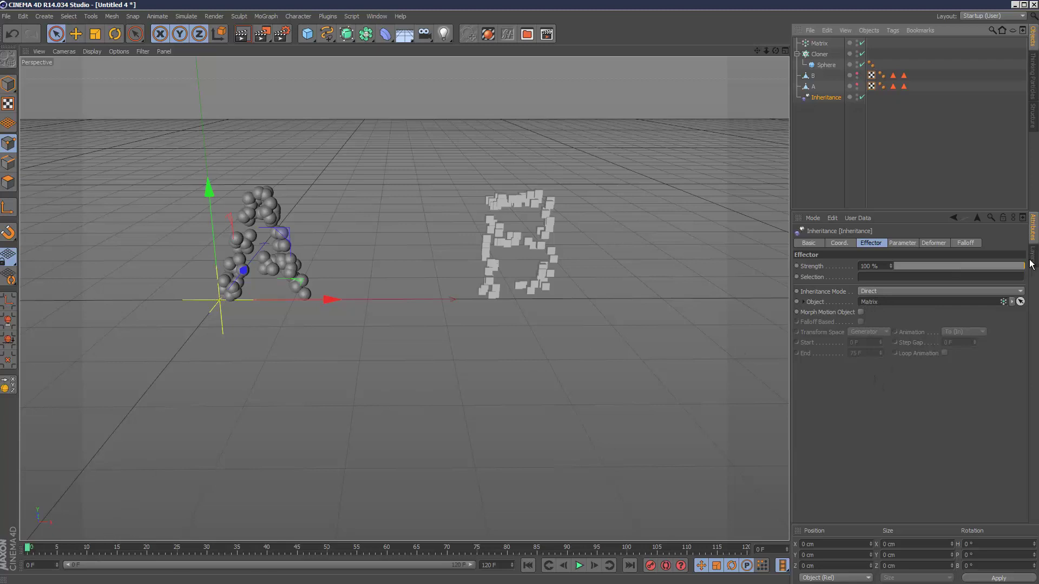
click(861, 312)
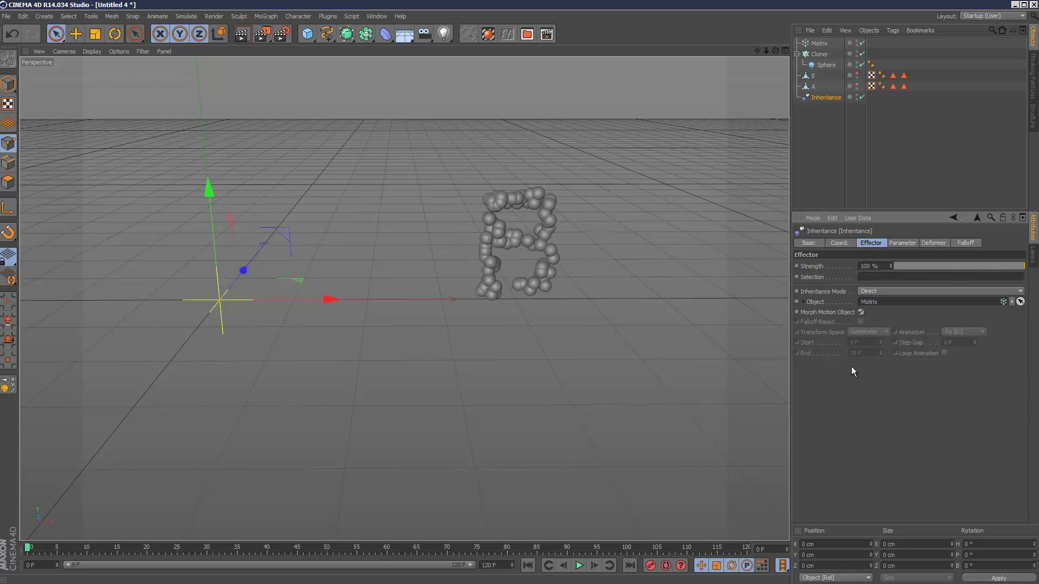
Reduce the Inheritance effector's strength to 0% and hide the Matrix object
drag(1022, 265, 869, 248)
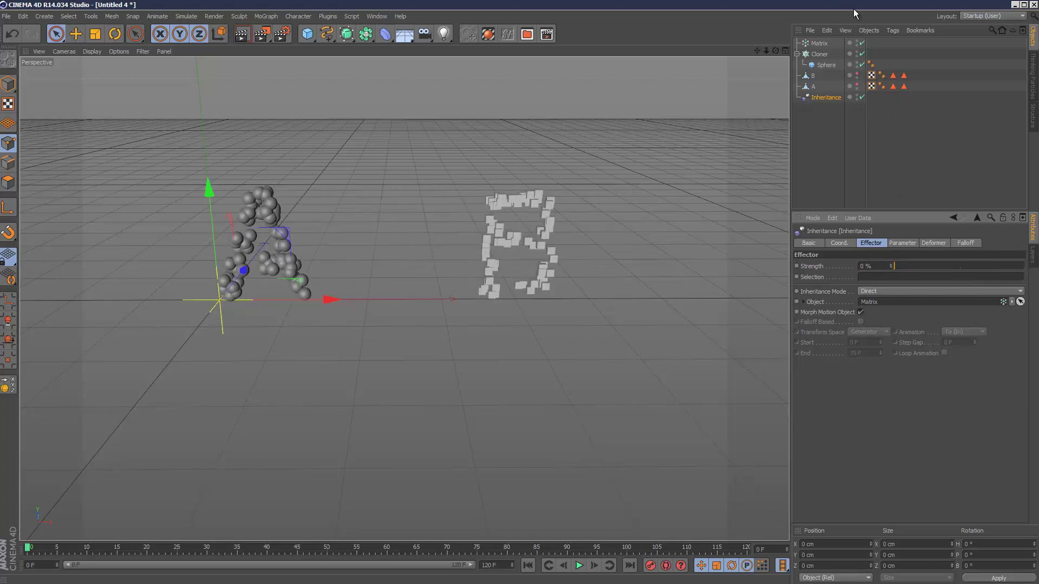
click(856, 44)
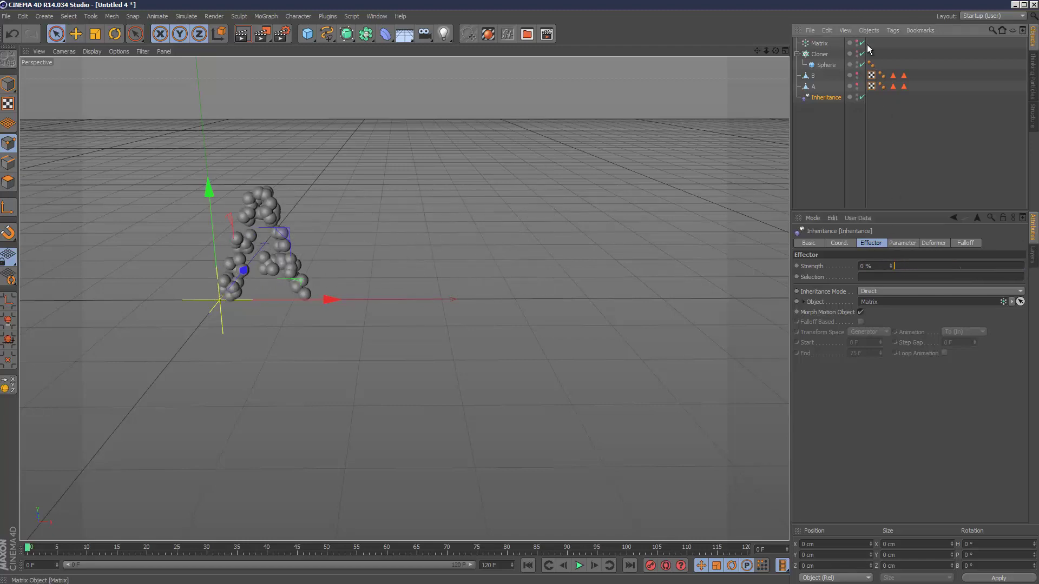
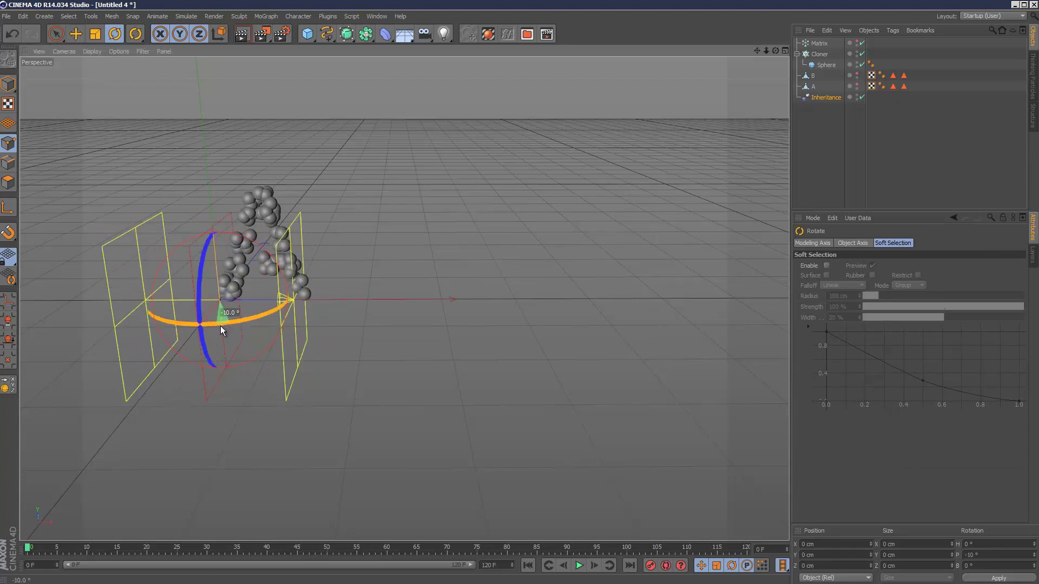
Move the Inheritance effector along its falloff axis into the gap beyond letter A, and raise it to about mid-letter height
key(e)
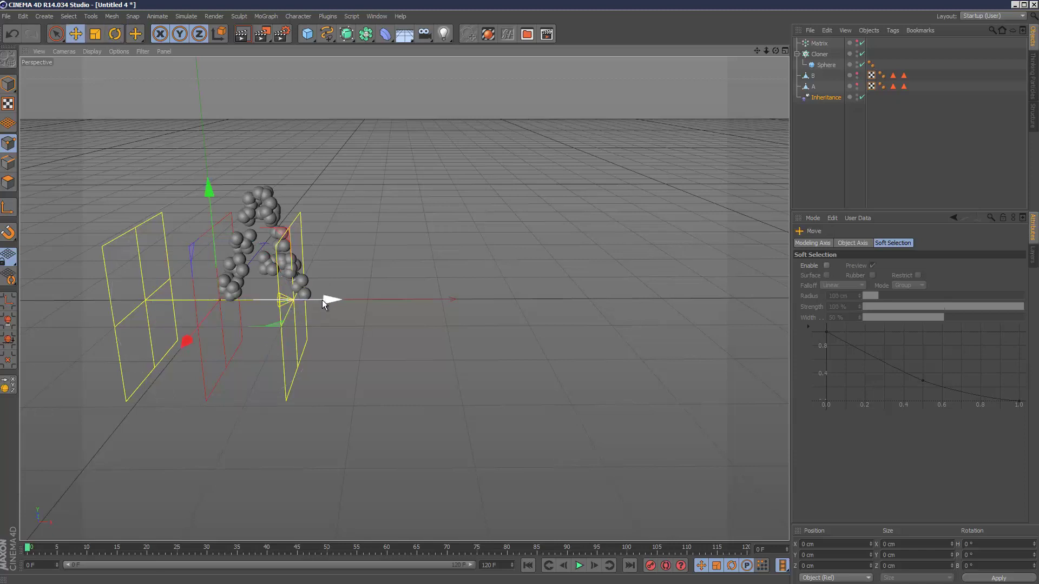
drag(328, 297, 515, 304)
drag(402, 195, 413, 162)
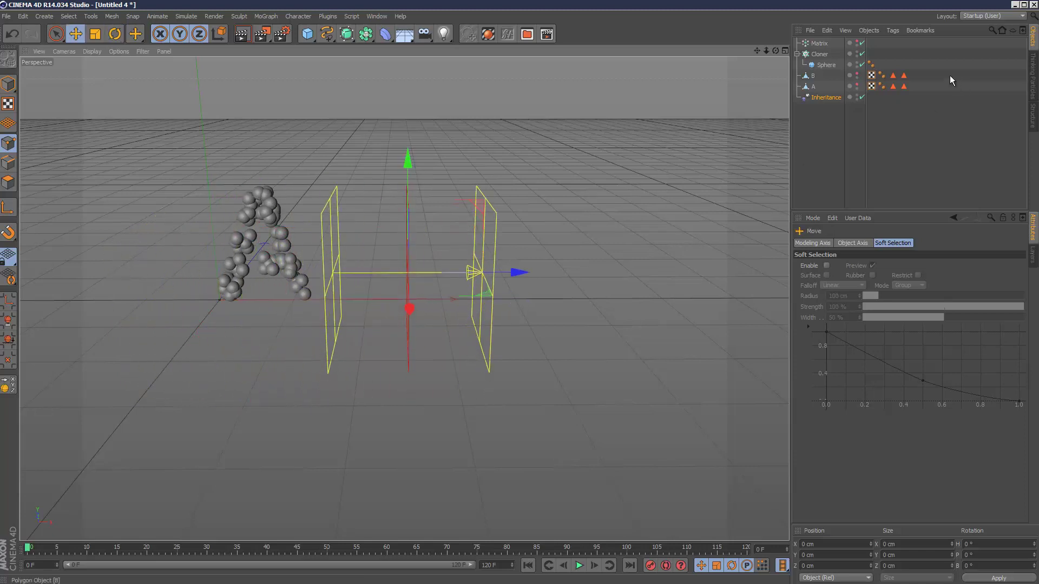
Set the Inheritance effector's strength to 100%
click(821, 44)
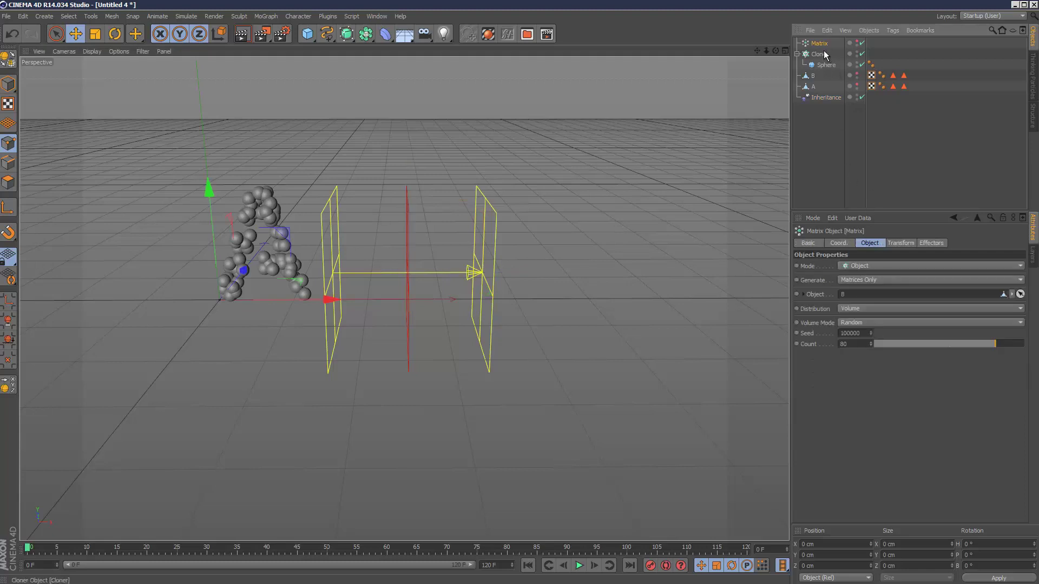
click(826, 98)
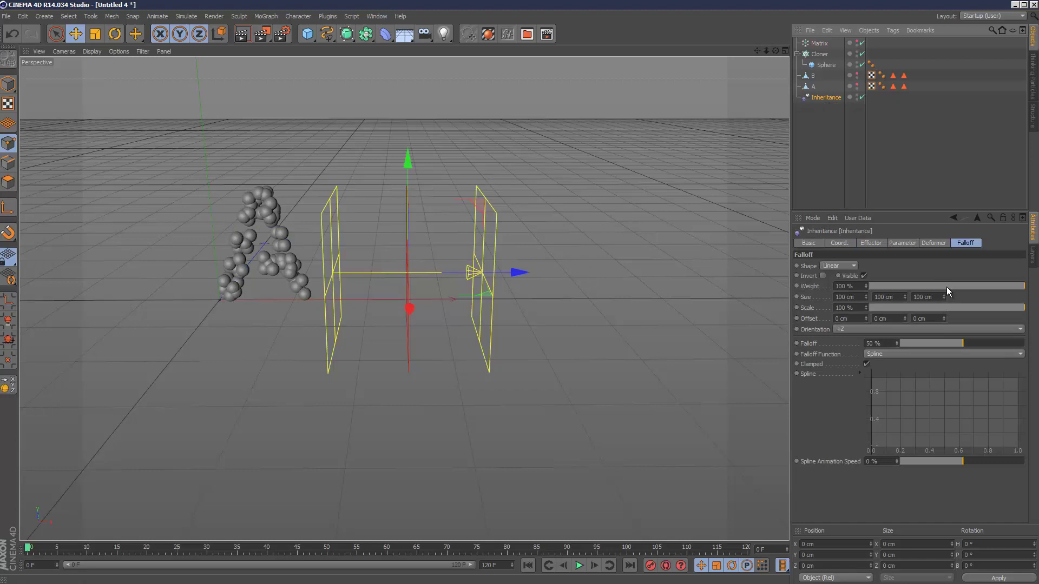
click(903, 242)
click(871, 243)
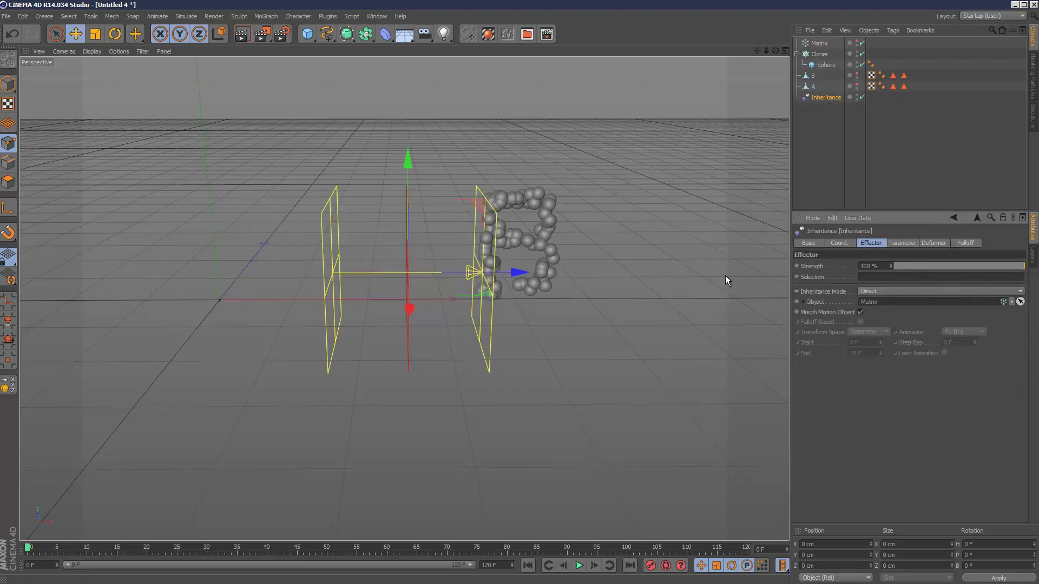
Slide the Inheritance effector back past letter A, and adjust it until the front falloff plane reaches the letter's middle
drag(520, 273, 263, 295)
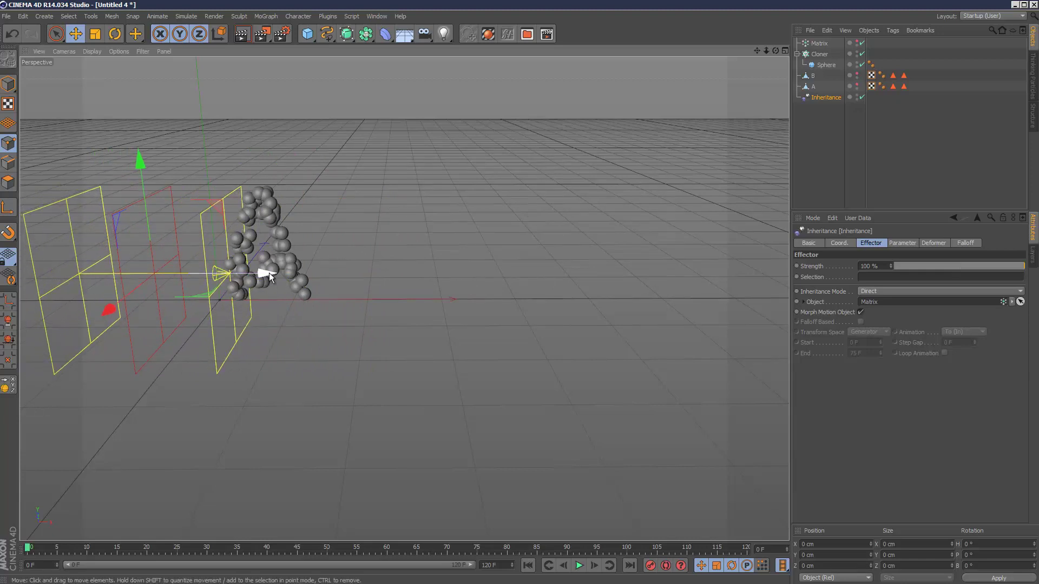
mouse_move(267, 274)
mouse_down()
mouse_move(285, 274)
mouse_move(260, 275)
mouse_up()
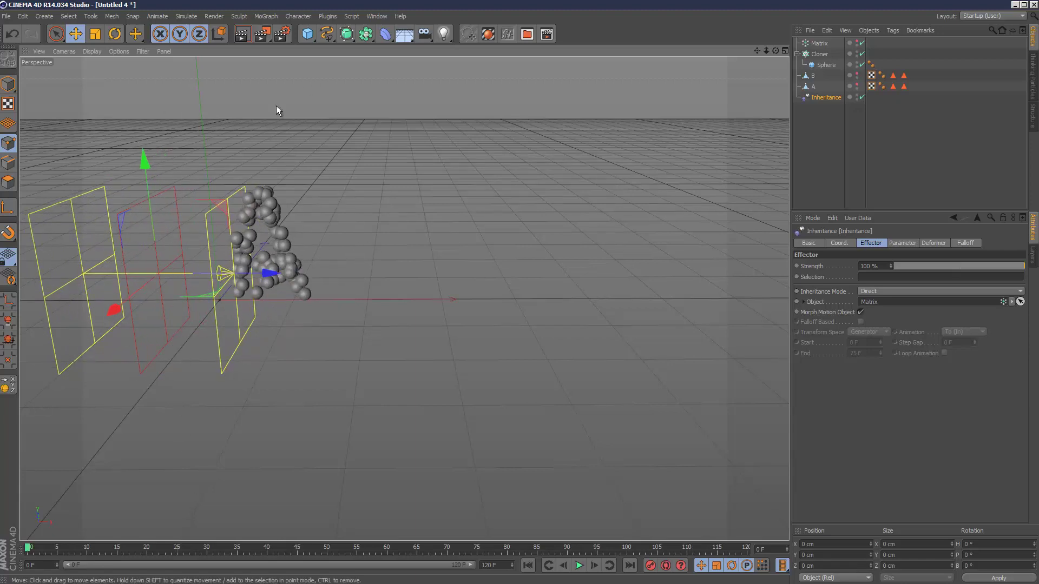
drag(269, 274, 319, 273)
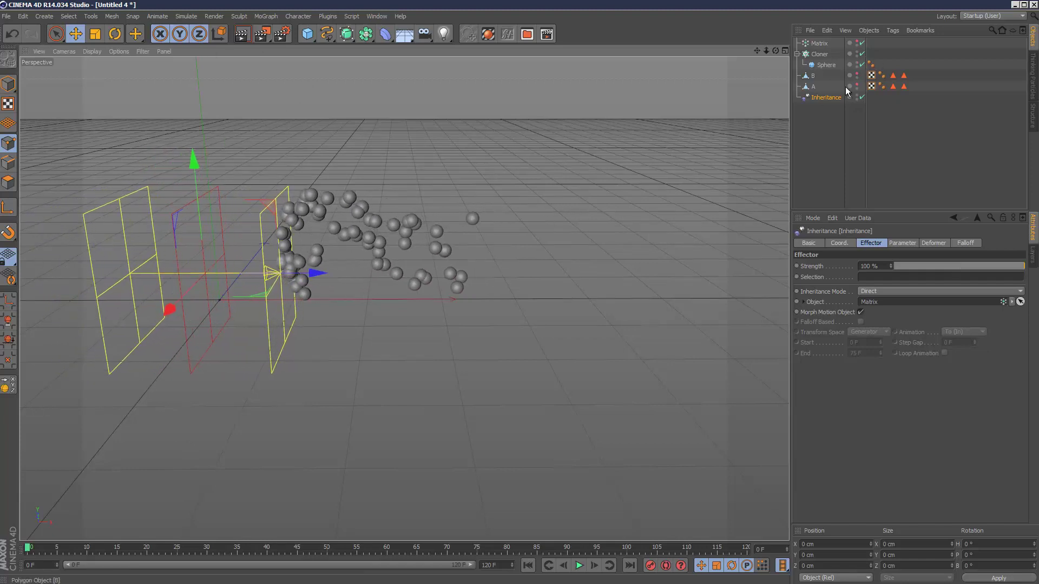
Set the Inheritance effector's falloff scale to 84% and its falloff to 59% after trying 30%, nudging the effector slightly away from letter B
click(965, 243)
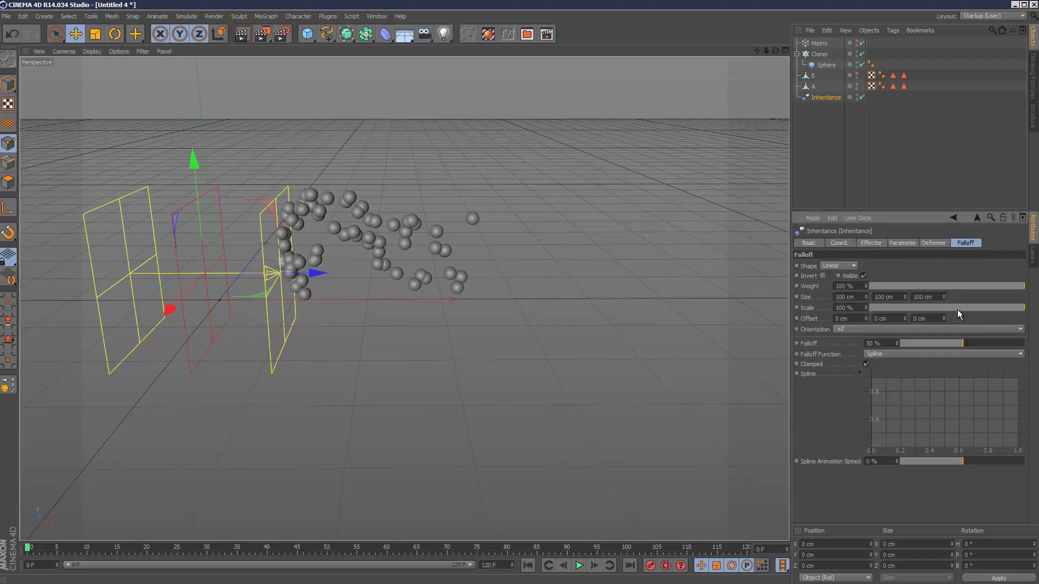
drag(959, 308, 1000, 319)
mouse_move(945, 342)
mouse_down()
mouse_move(962, 341)
mouse_move(920, 347)
mouse_move(938, 347)
mouse_up()
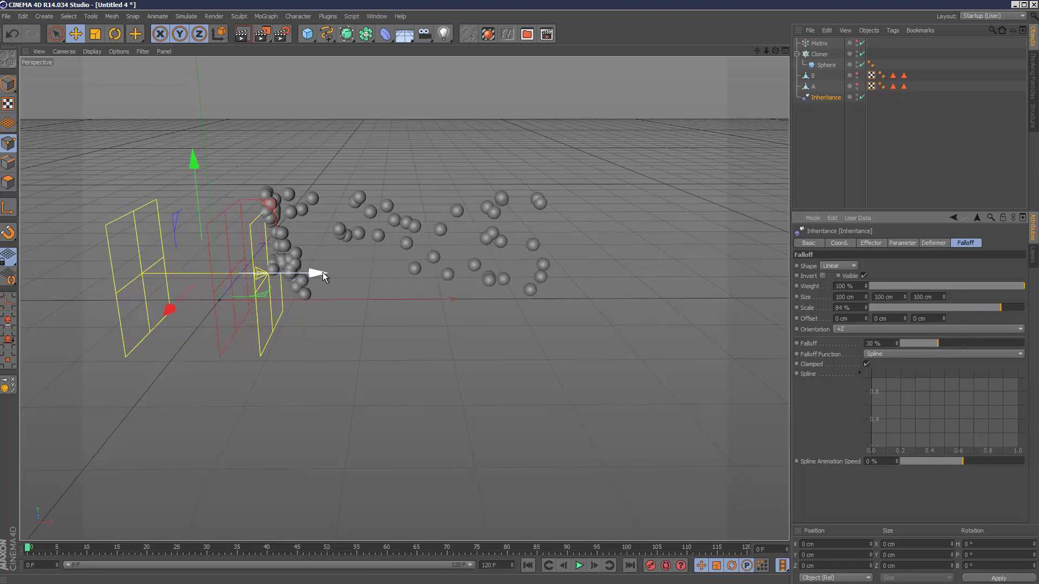
mouse_move(322, 271)
mouse_down()
mouse_move(244, 277)
mouse_move(352, 280)
mouse_move(318, 278)
mouse_up()
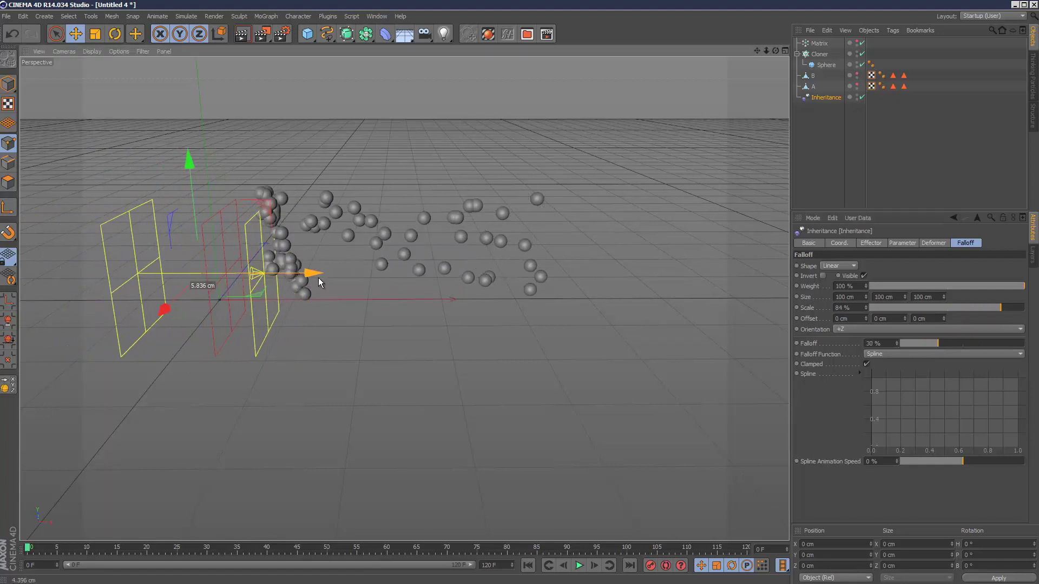
drag(959, 344, 974, 346)
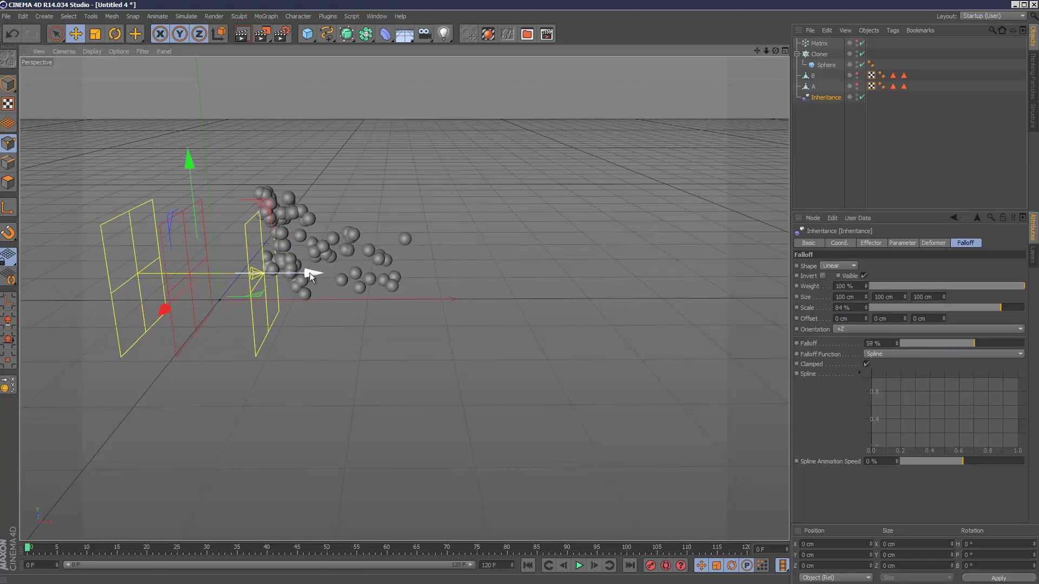